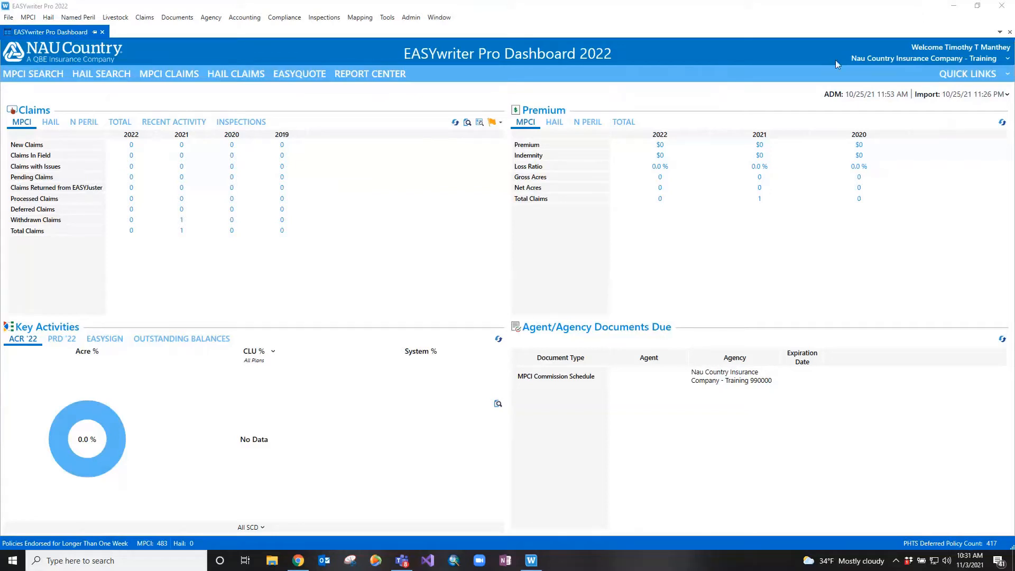
# Look up the MPCI policy by its policy number and start an endorsement on it
pyautogui.click(44, 79)
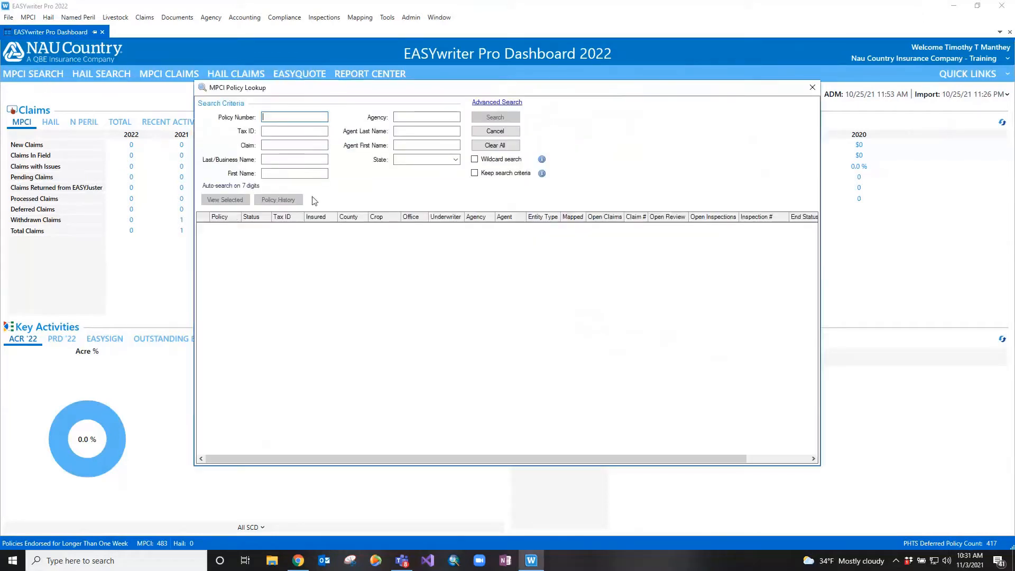
pyautogui.hotkey('ctrl', 'v')
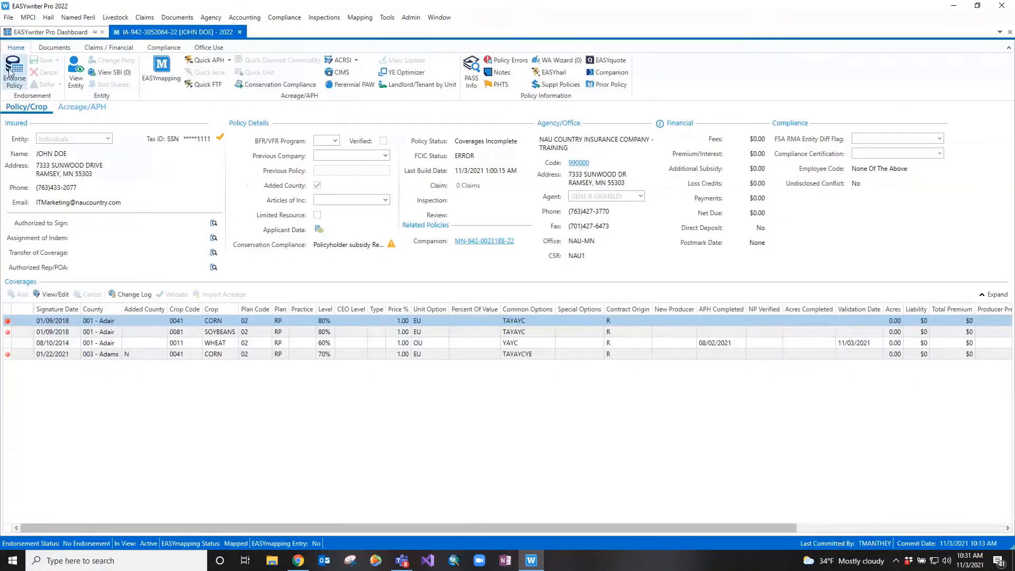
pyautogui.click(9, 72)
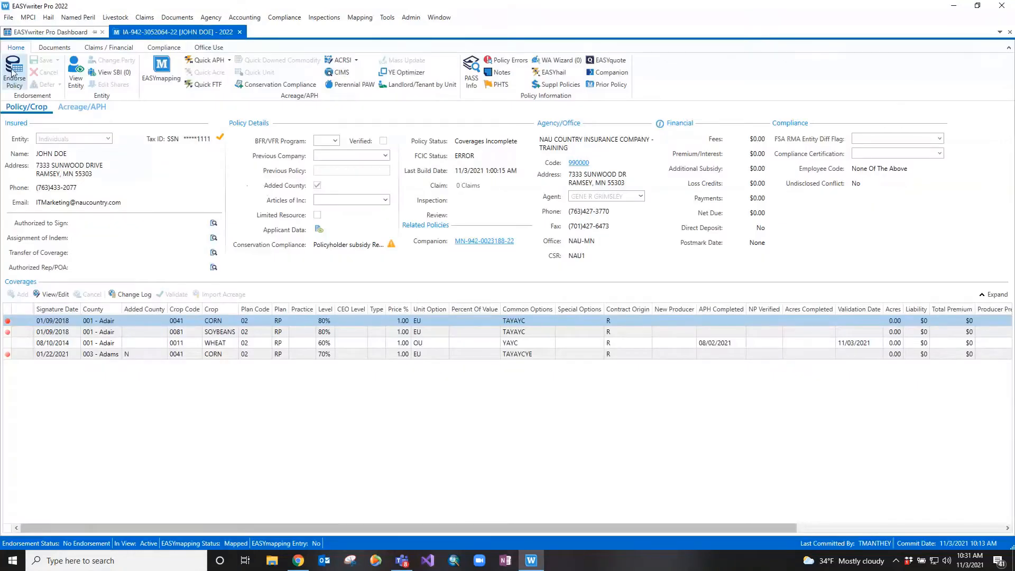
# Open the endorsed policy in EASYmapping at full-screen size and switch to working with its views
pyautogui.click(150, 70)
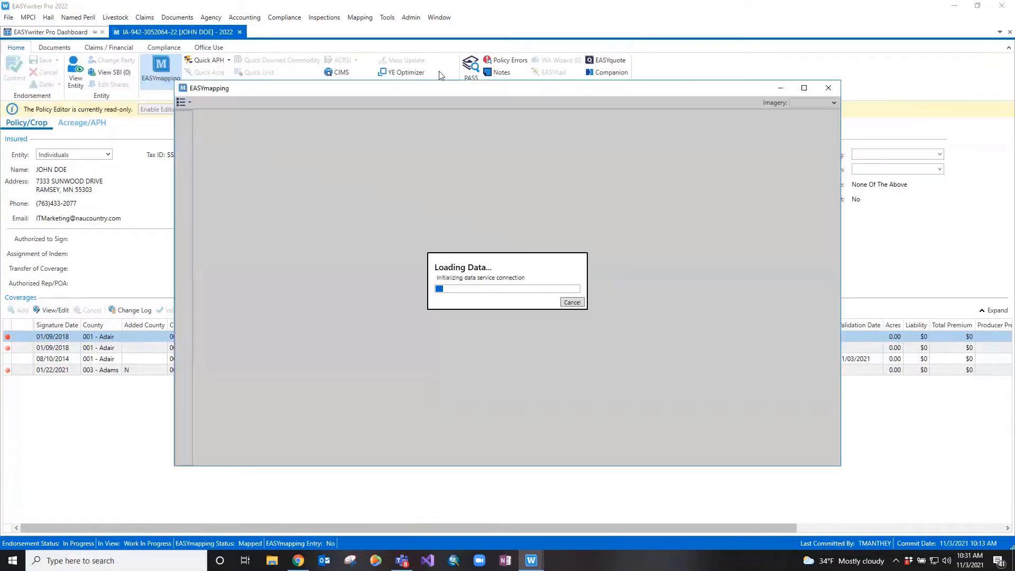
pyautogui.click(804, 88)
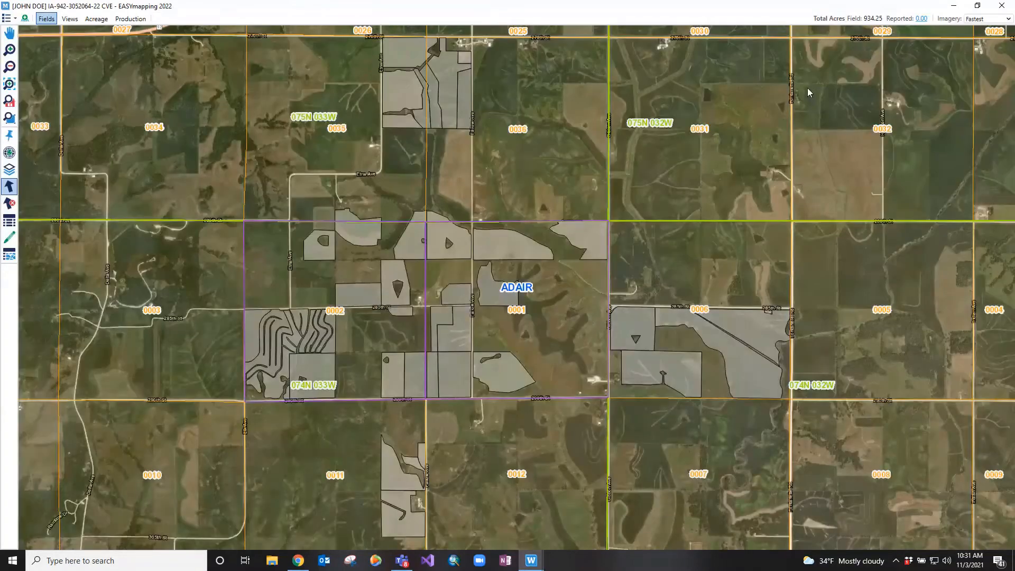
pyautogui.click(70, 19)
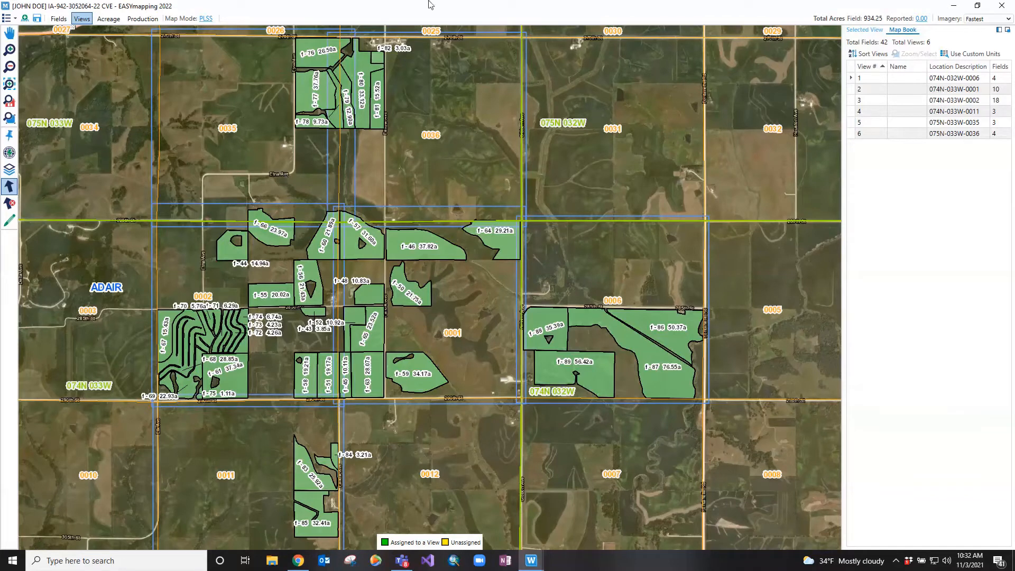
# Regenerate the policy's views by PLSS section through the map mode setting
pyautogui.click(209, 20)
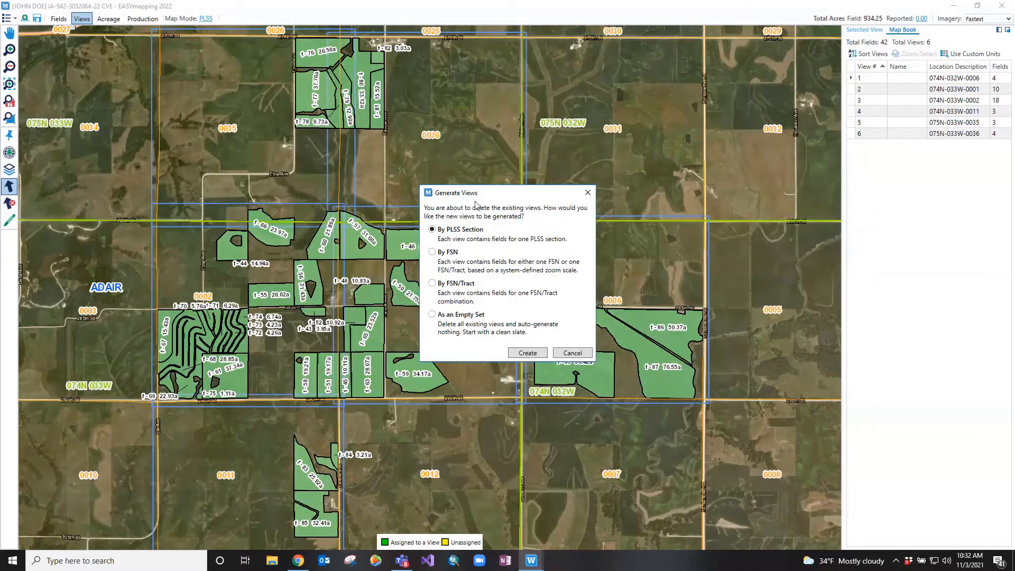
pyautogui.click(535, 350)
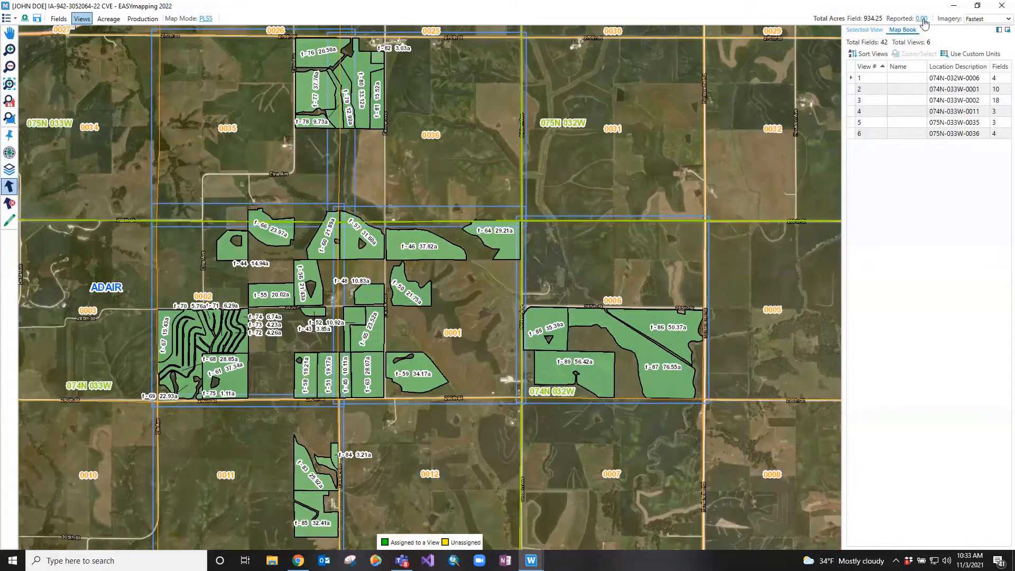
pyautogui.click(993, 21)
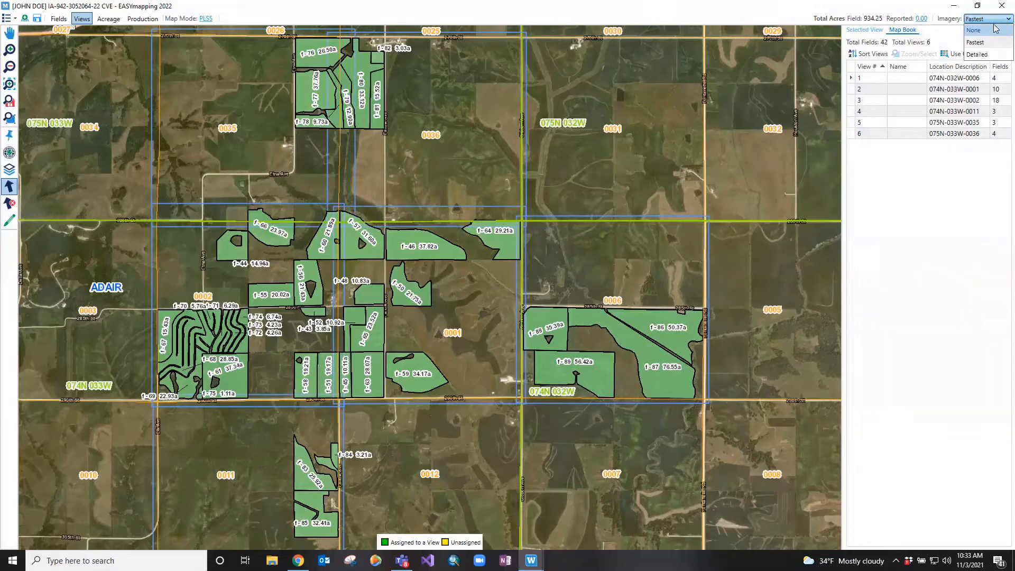
pyautogui.click(993, 23)
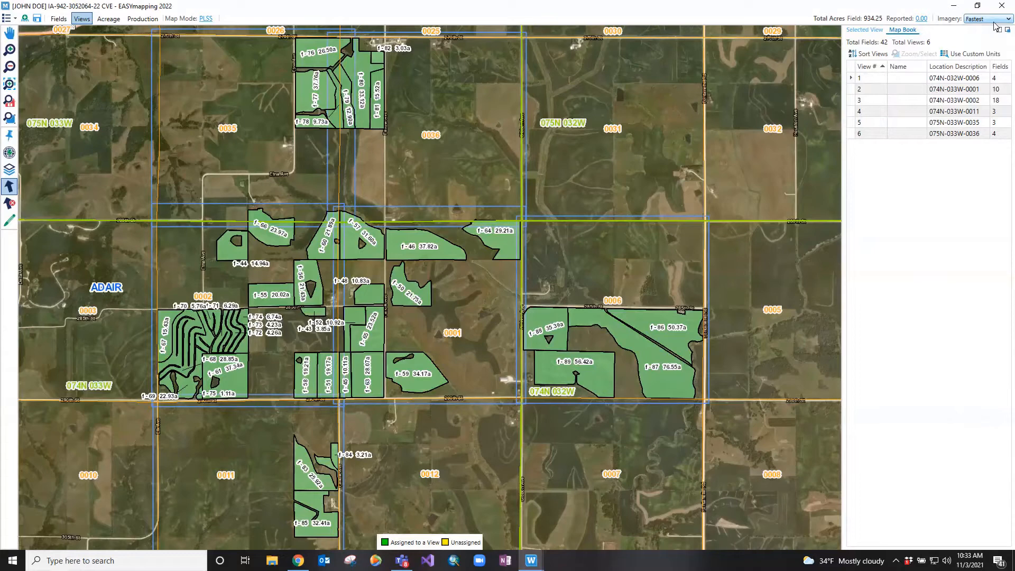
# Bring up the Selected View details and dock them on the opposite side of the map from the Map Book
pyautogui.click(872, 30)
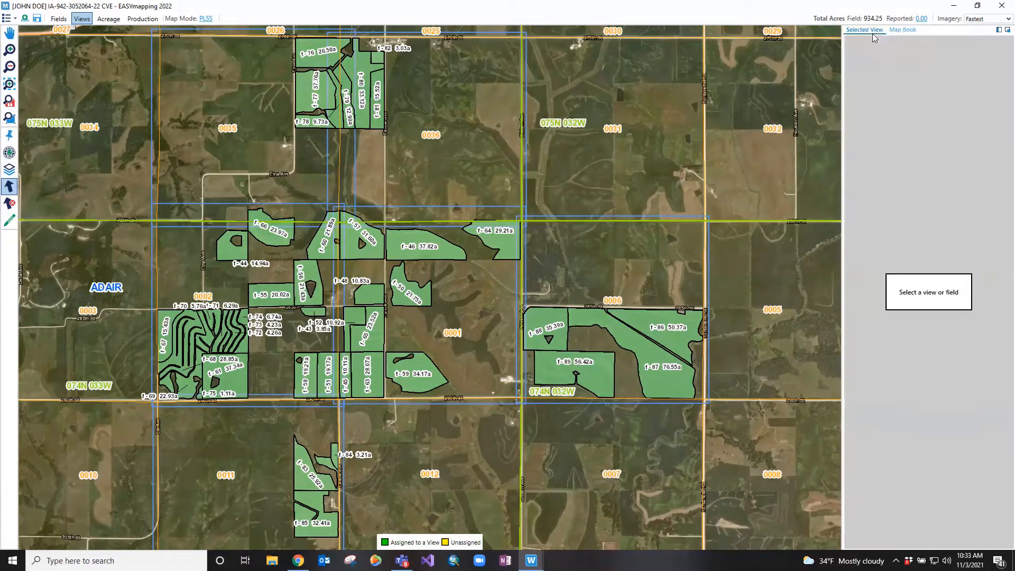
pyautogui.click(999, 31)
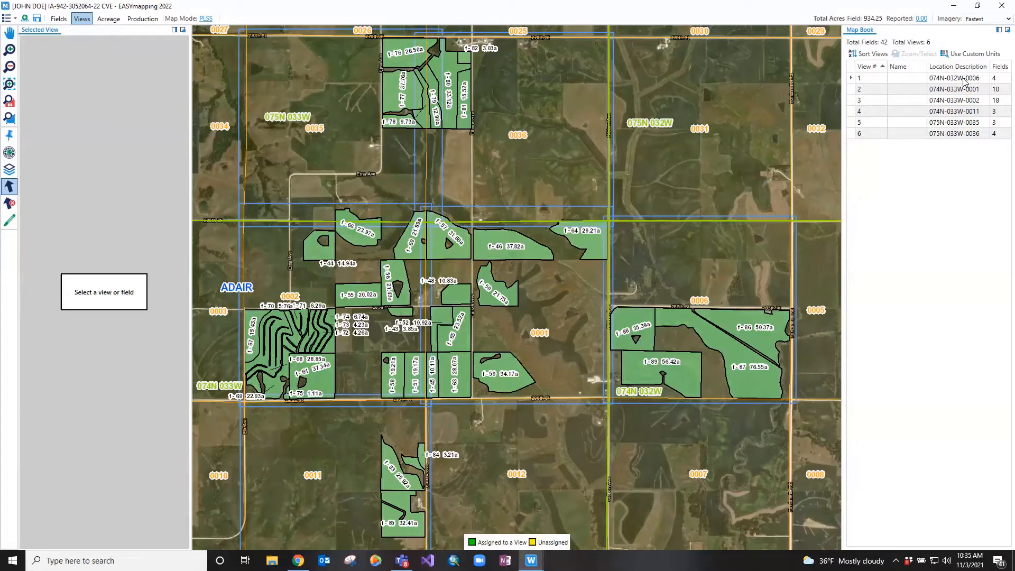
# Select views 1 and 2 from the Map Book, check view 1's fields, and clear the selection
pyautogui.click(964, 80)
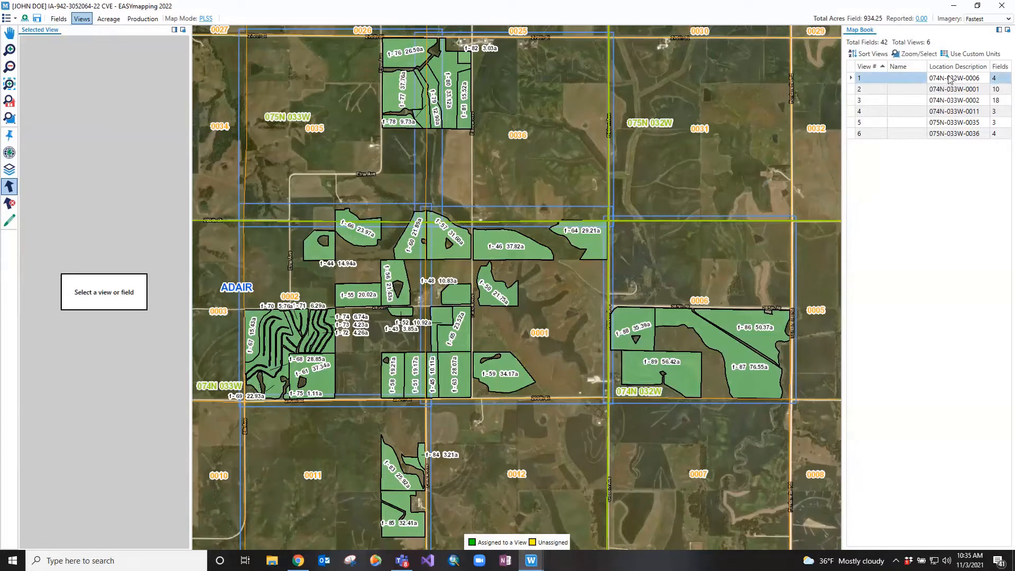
pyautogui.click(949, 79)
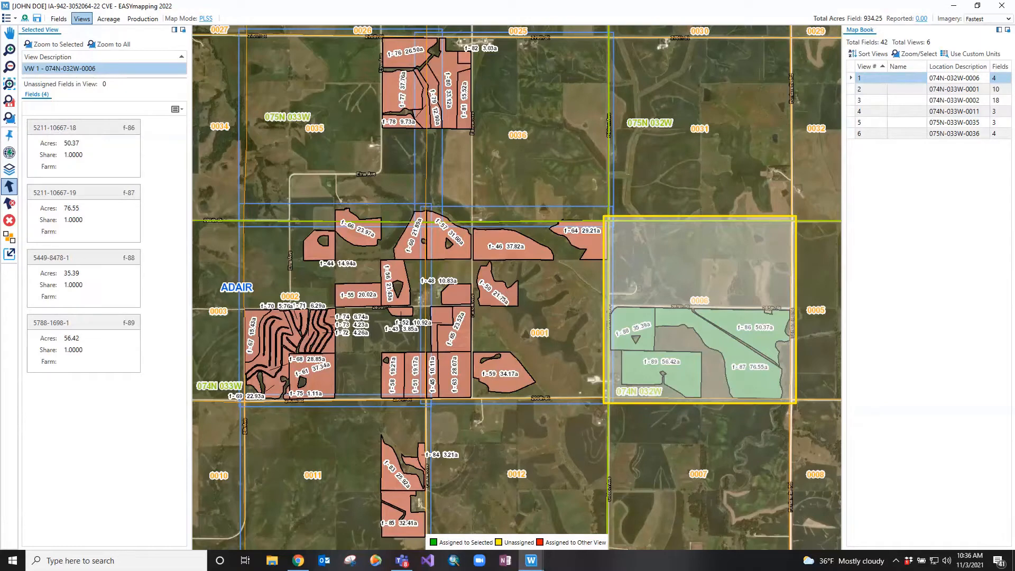
pyautogui.click(971, 90)
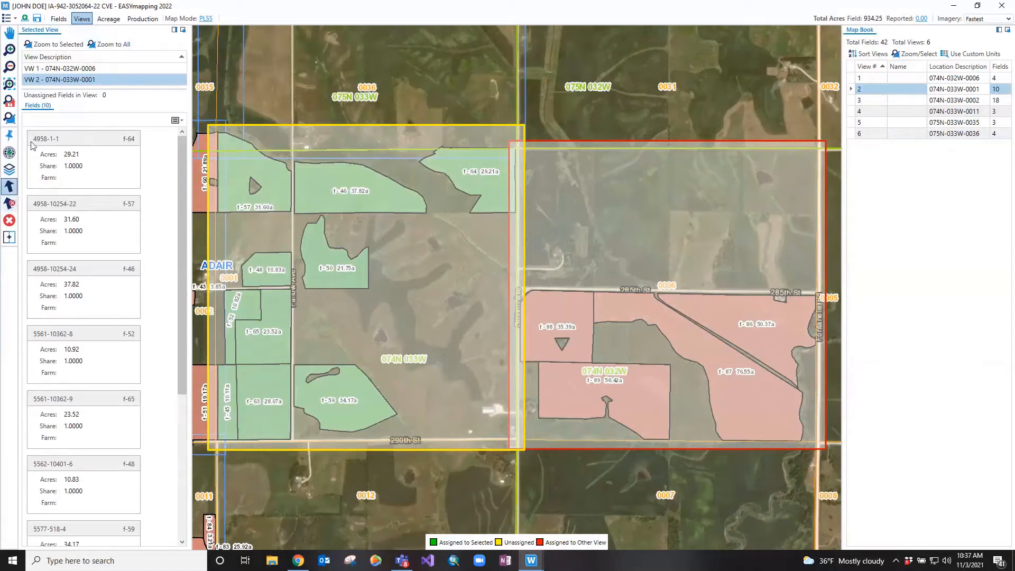
pyautogui.click(55, 69)
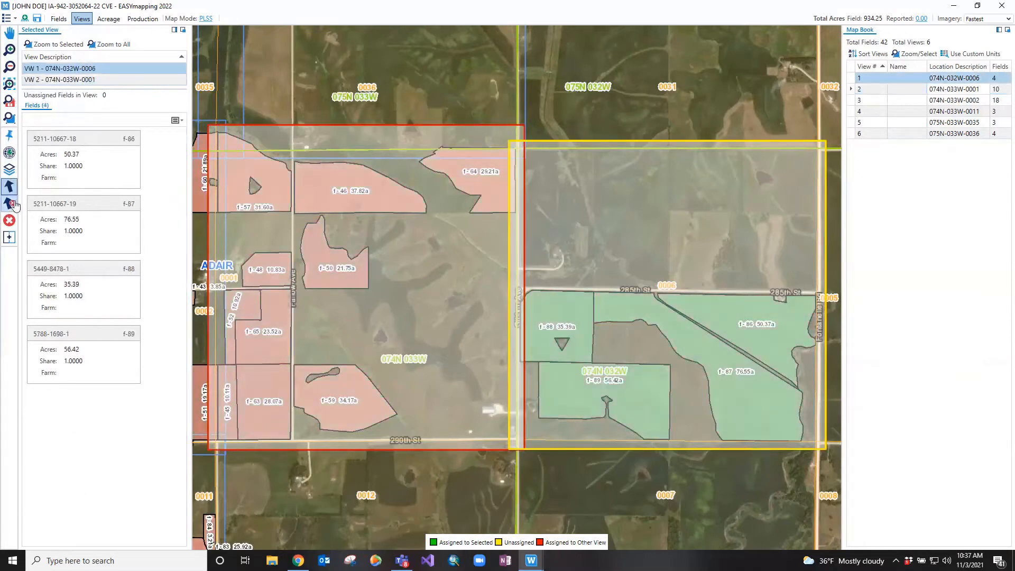
pyautogui.click(15, 203)
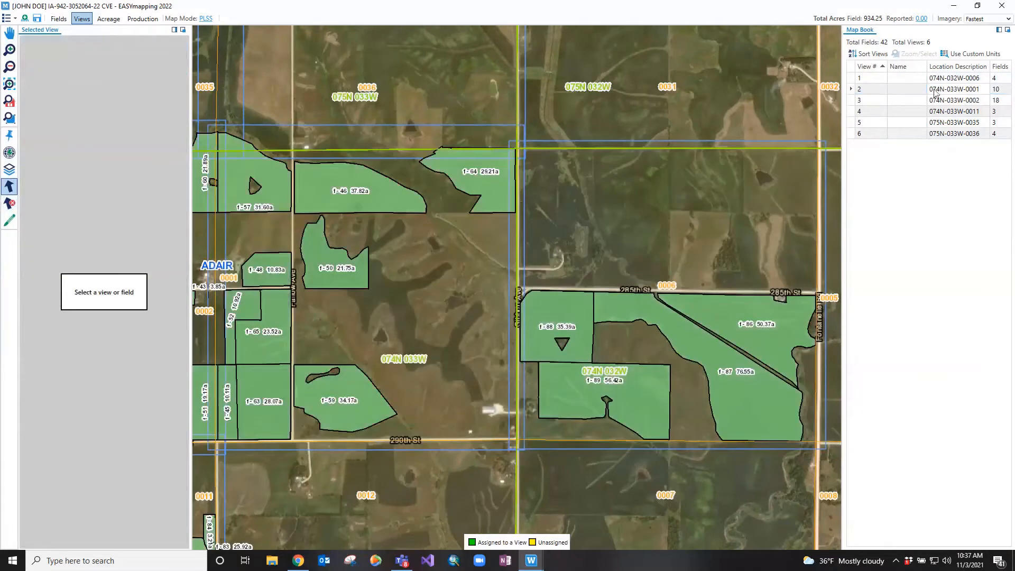
# Select view 2 (074N-033W-0001) in the Map Book and look over the categories offered by Quick Nav
pyautogui.click(921, 89)
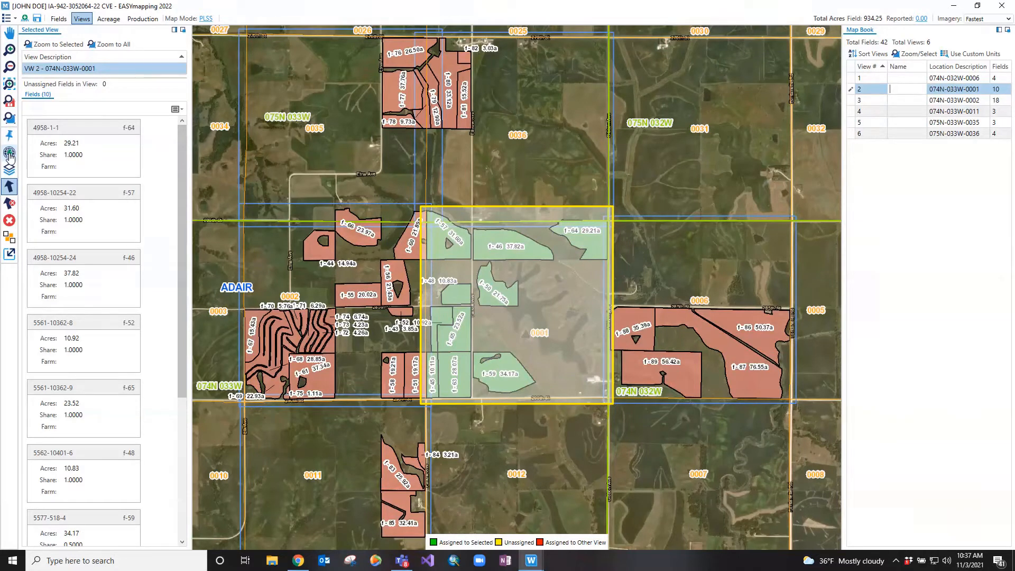
pyautogui.click(9, 155)
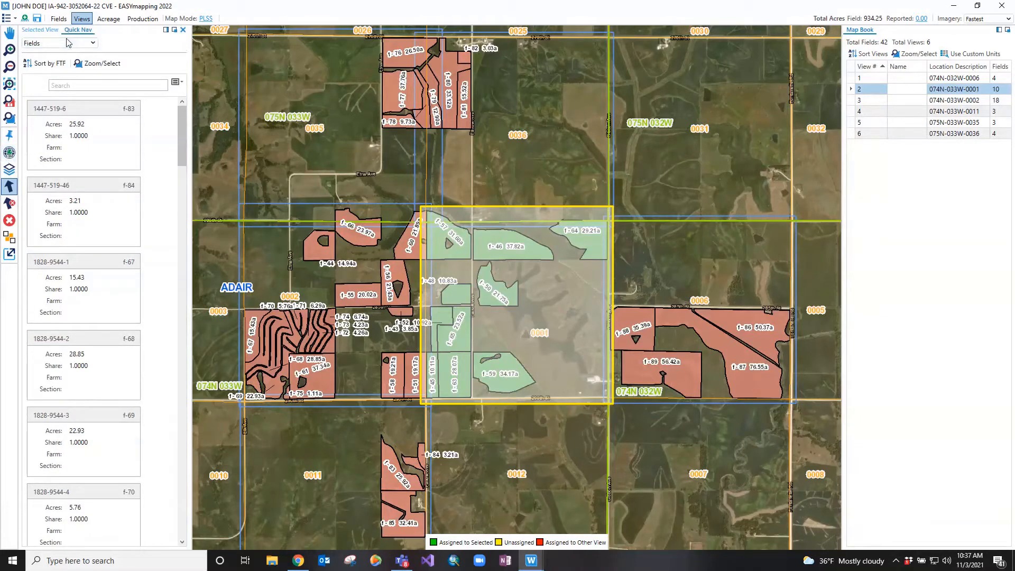
pyautogui.click(96, 47)
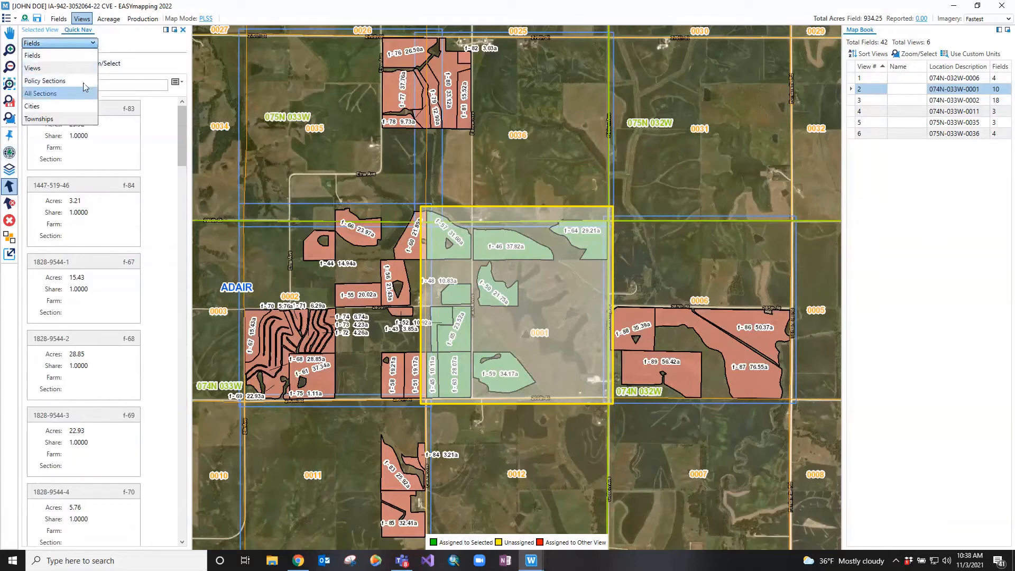
pyautogui.click(94, 44)
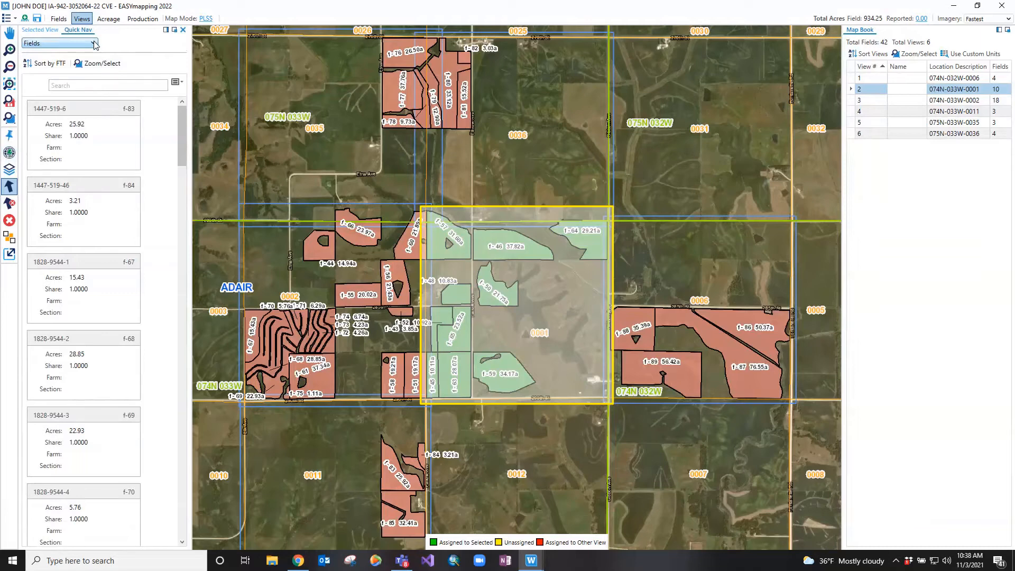
pyautogui.click(181, 31)
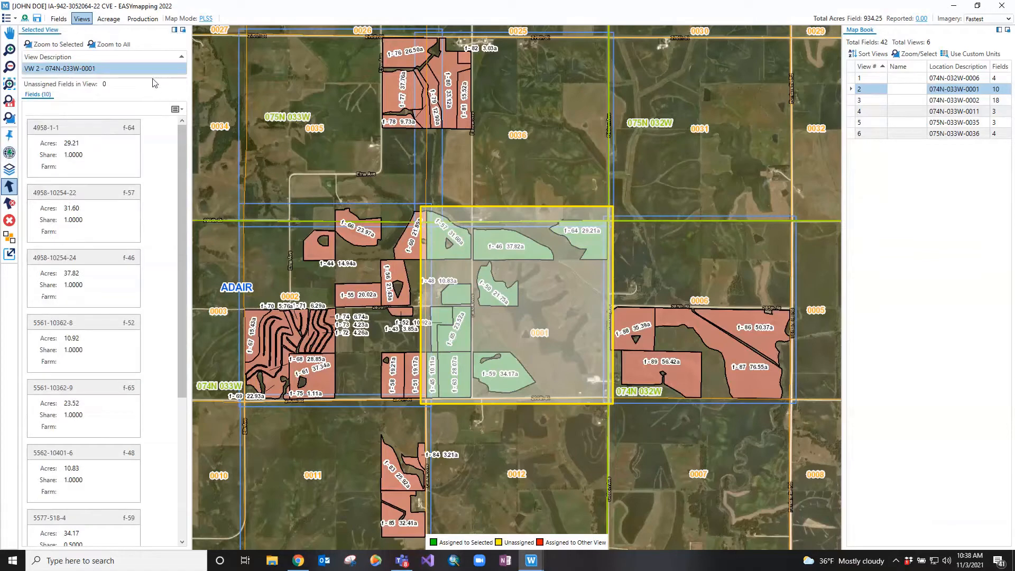
# Review the actions available for view 2 on the map and deselect the view
pyautogui.click(15, 189)
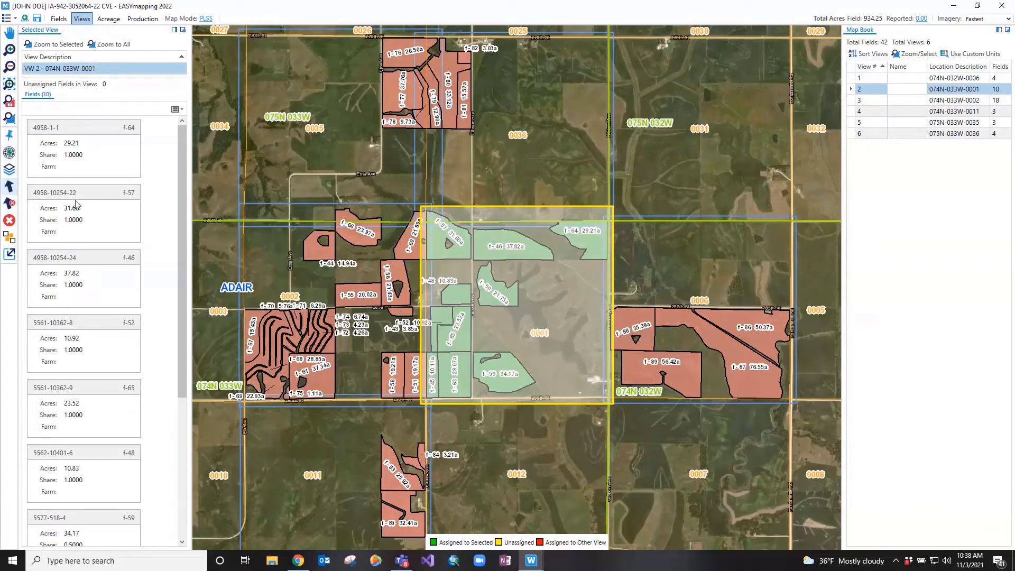
pyautogui.rightClick(518, 252)
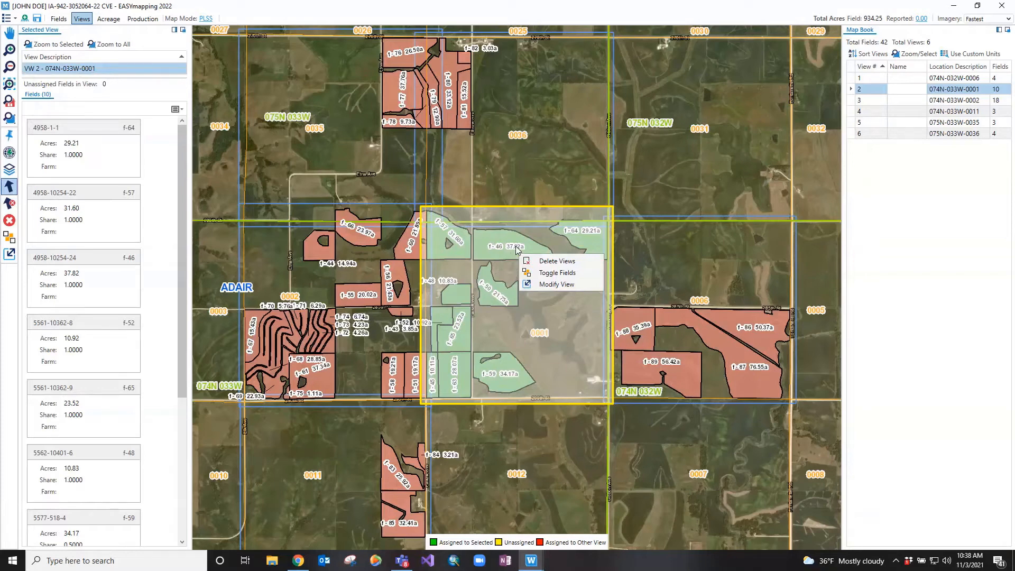
pyautogui.click(10, 189)
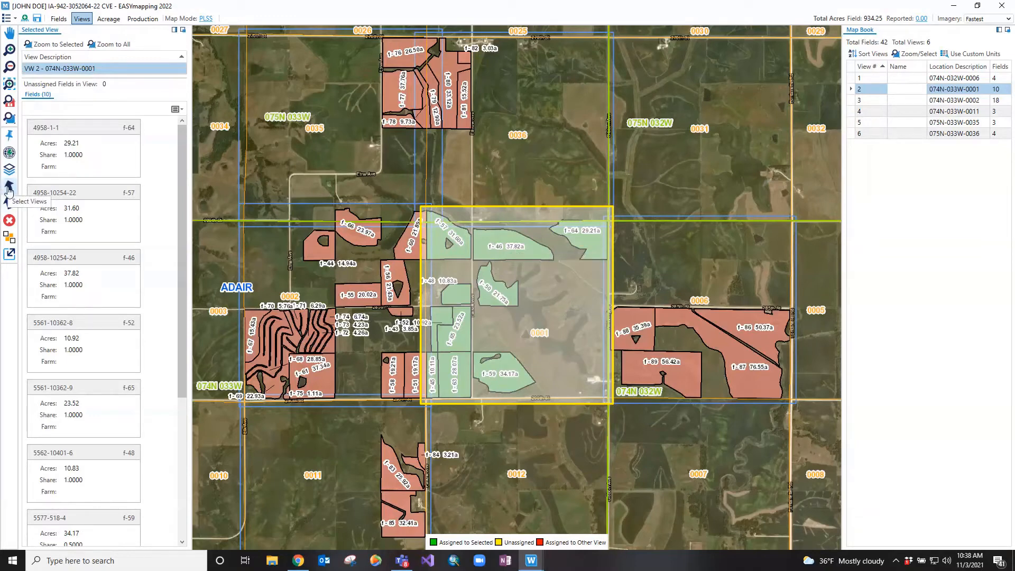
pyautogui.click(9, 188)
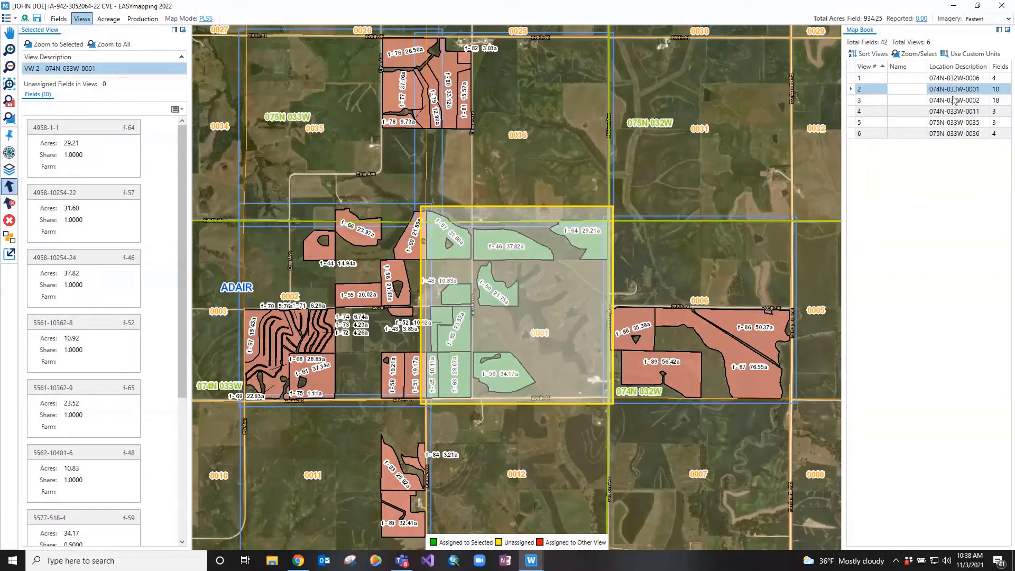
pyautogui.click(528, 338)
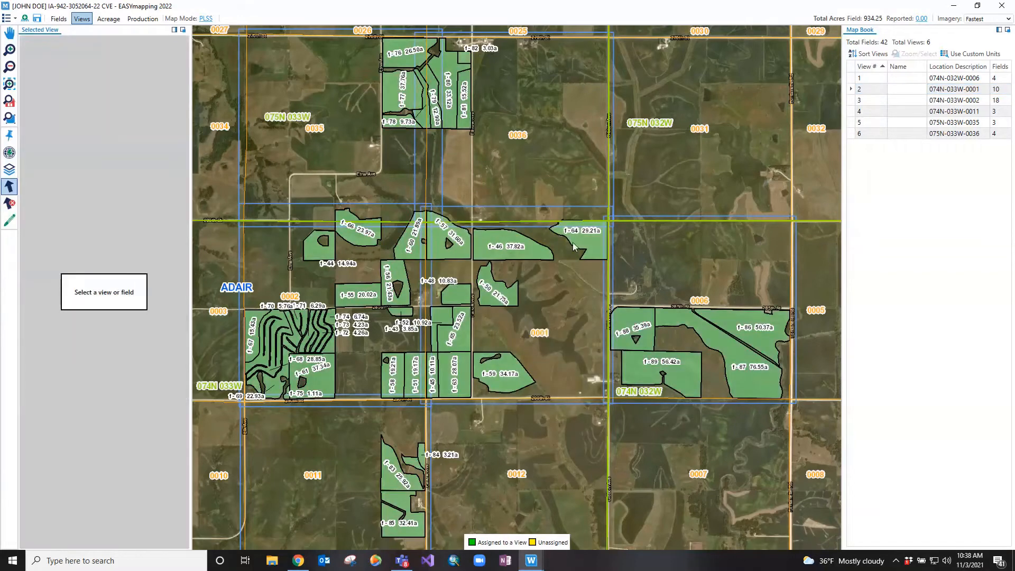
# Select views 6 and 5 together on the map, remove view 6 from the selection, and deselect everything
pyautogui.click(529, 161)
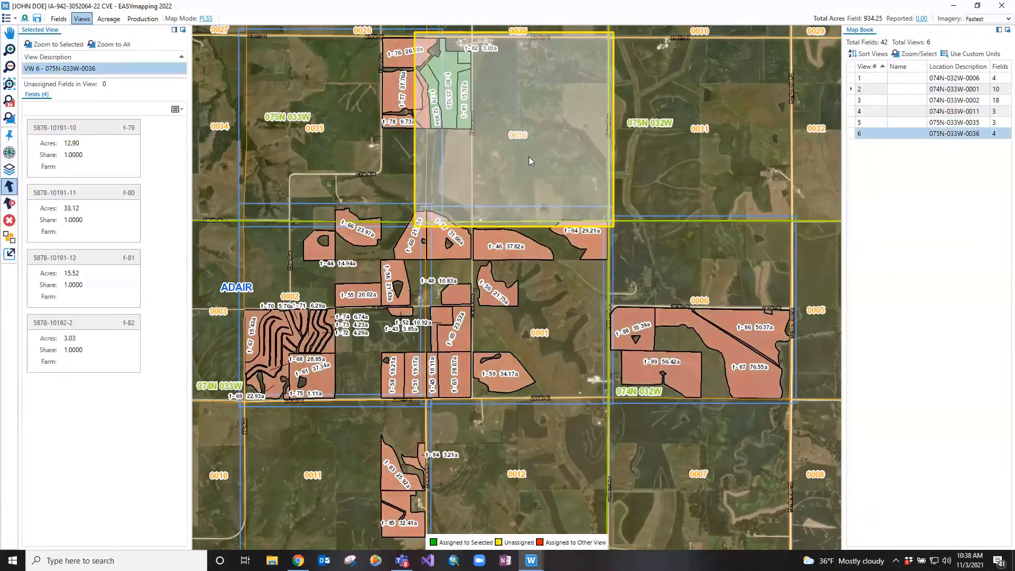
pyautogui.click(379, 159)
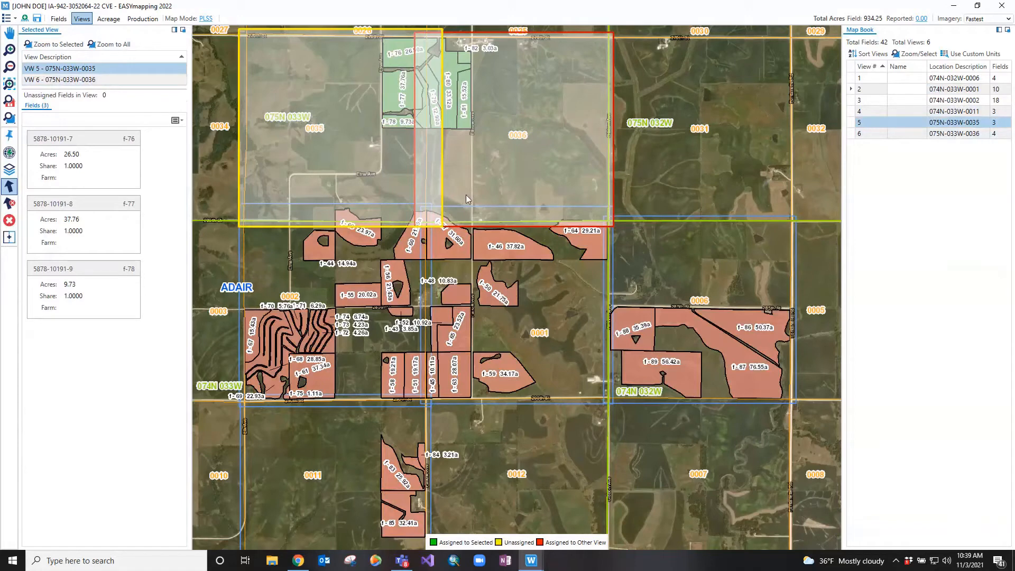
pyautogui.keyDown('ctrl'); pyautogui.click(487, 189); pyautogui.keyUp('ctrl')
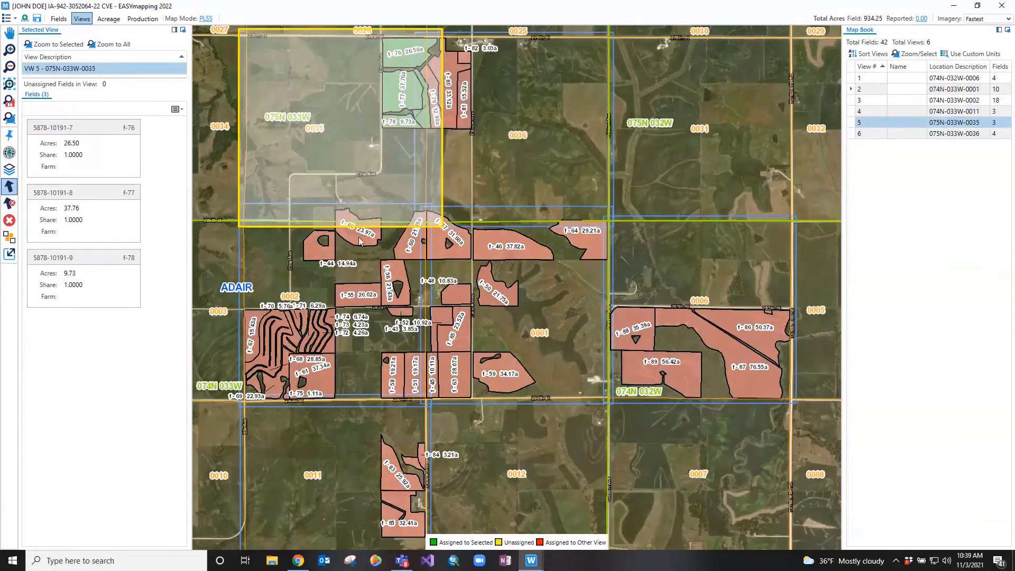
pyautogui.click(10, 204)
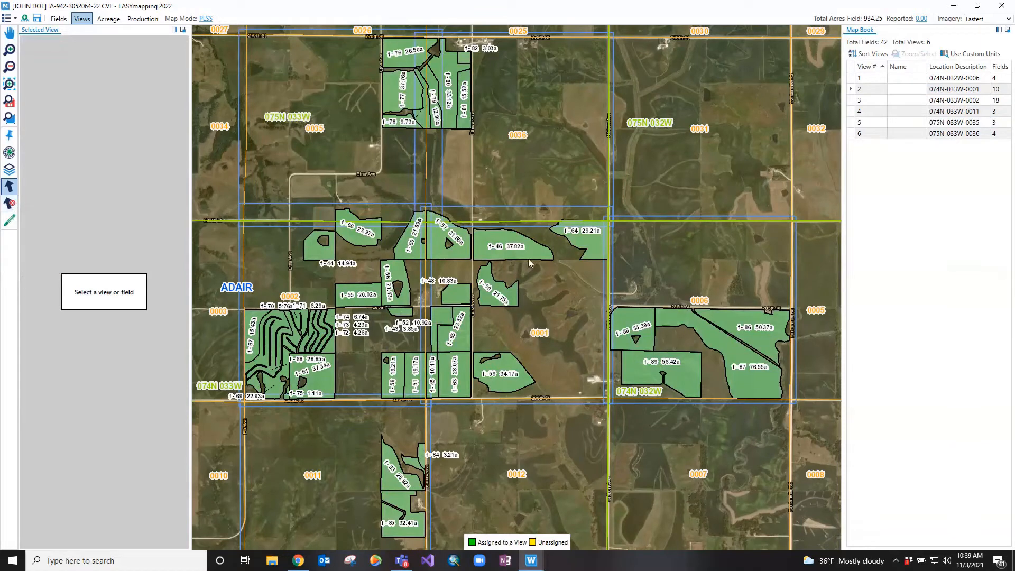
# Delete views 5 (075N-033W-0035) and 6 (075N-033W-0036) together after selecting them on the map
pyautogui.click(536, 193)
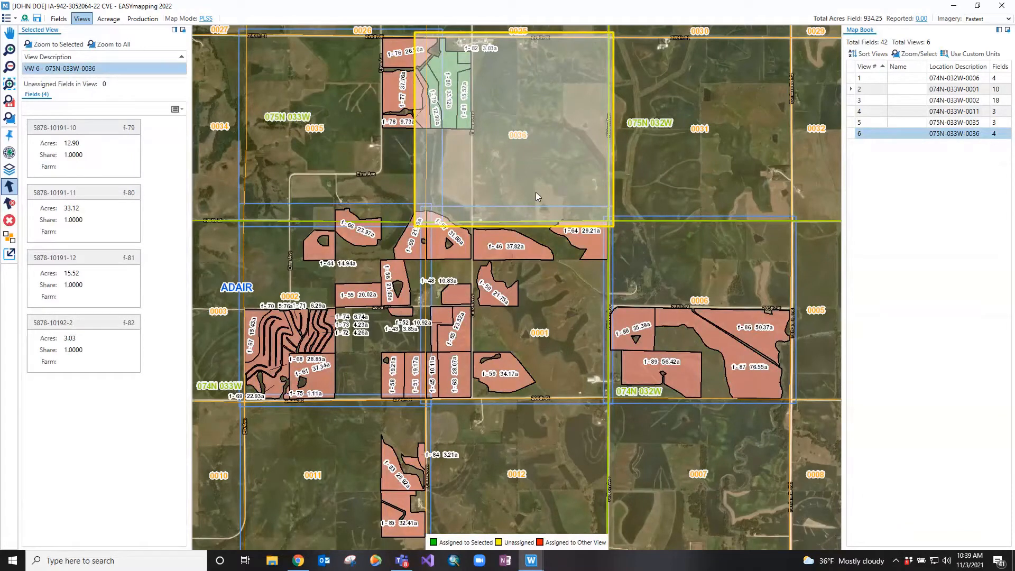
pyautogui.click(292, 148)
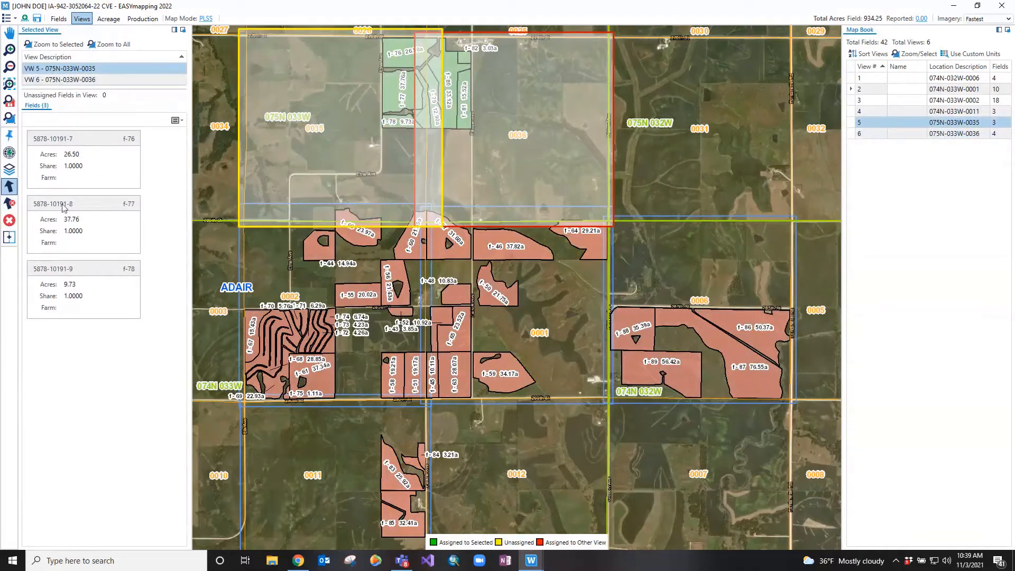
pyautogui.click(9, 220)
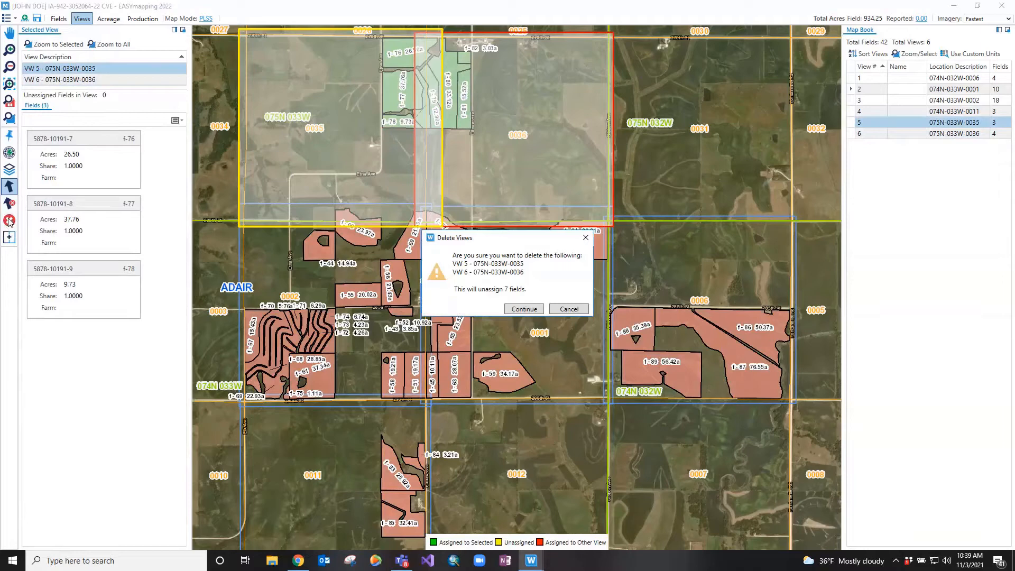
pyautogui.click(514, 312)
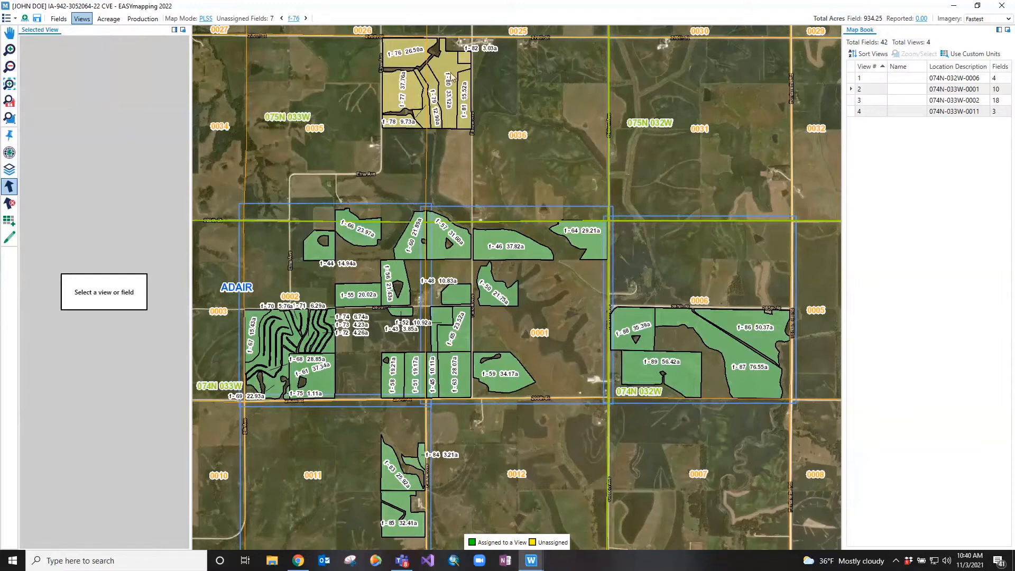
# Go to the next unassigned field, f-77, look at it among all the fields on the map, and clear the selection
pyautogui.click(306, 19)
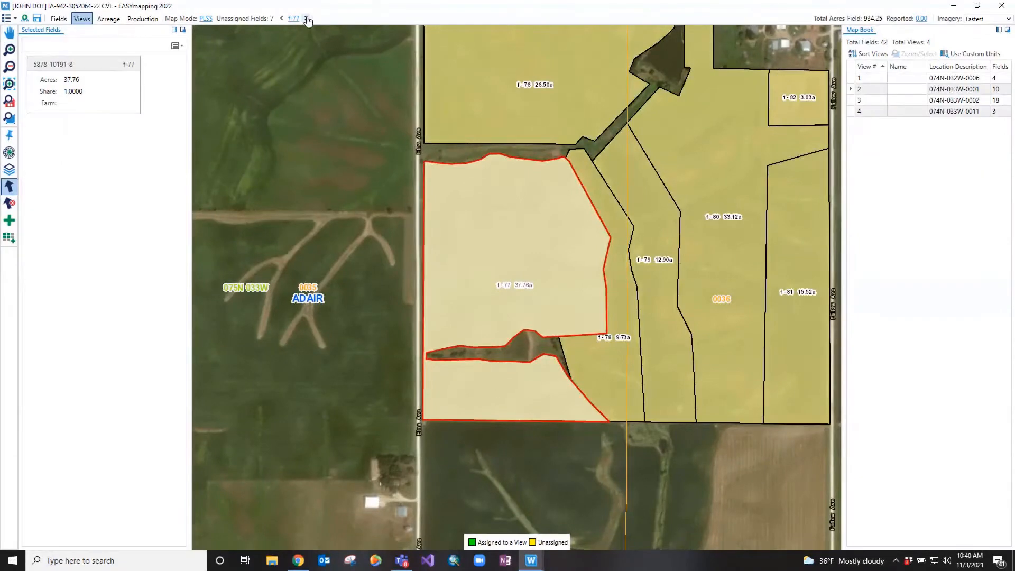
pyautogui.click(10, 84)
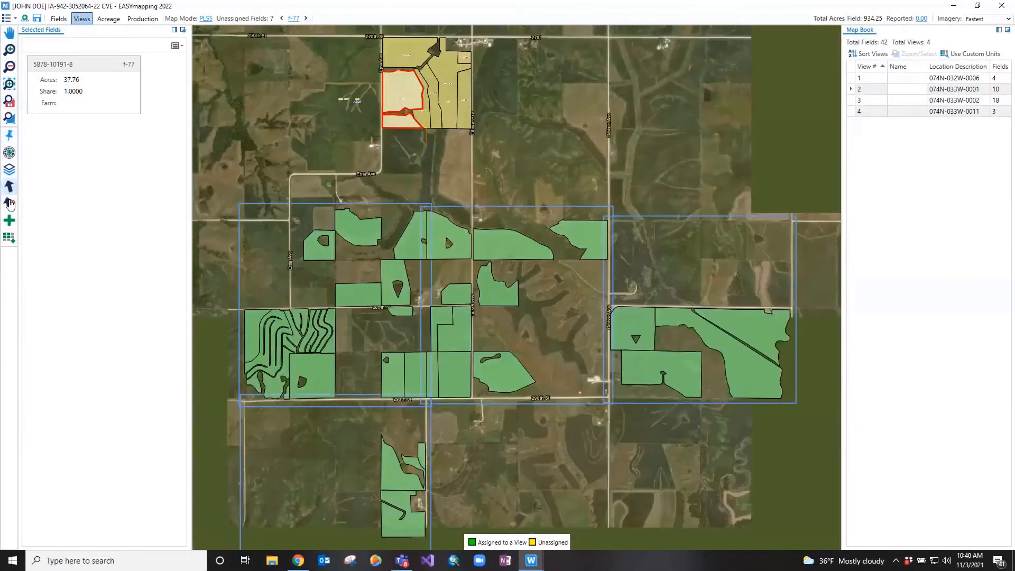
pyautogui.click(9, 204)
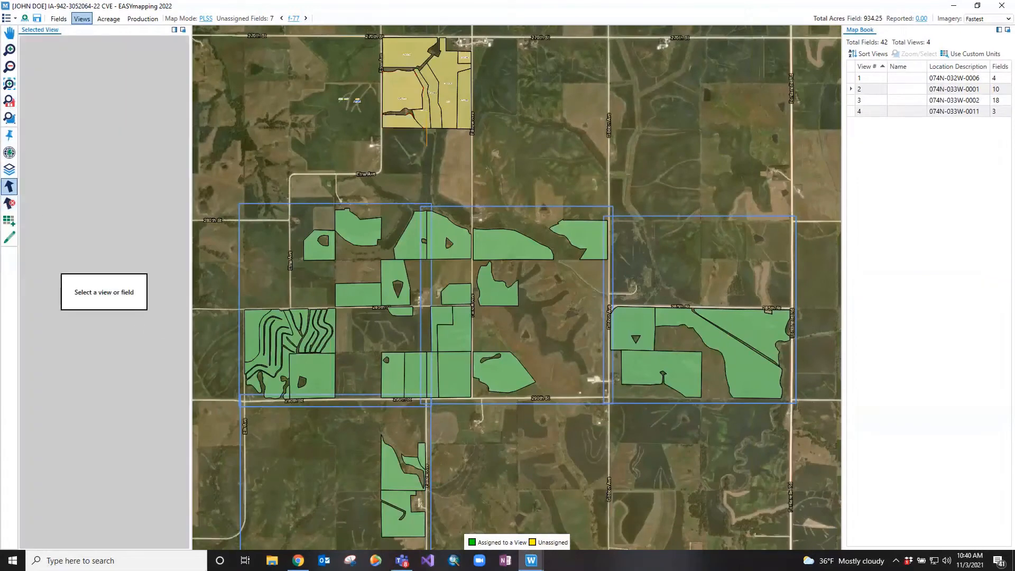
# Draw a new view around the western unassigned fields f-76, f-77, f-78 and f-79
pyautogui.click(10, 84)
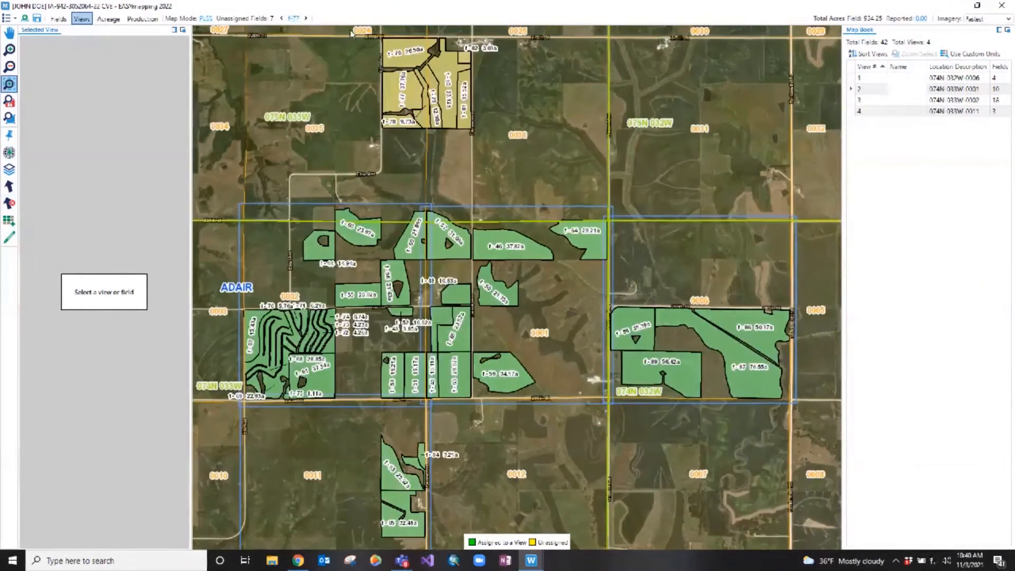
pyautogui.moveTo(323, 31); pyautogui.dragTo(556, 178)
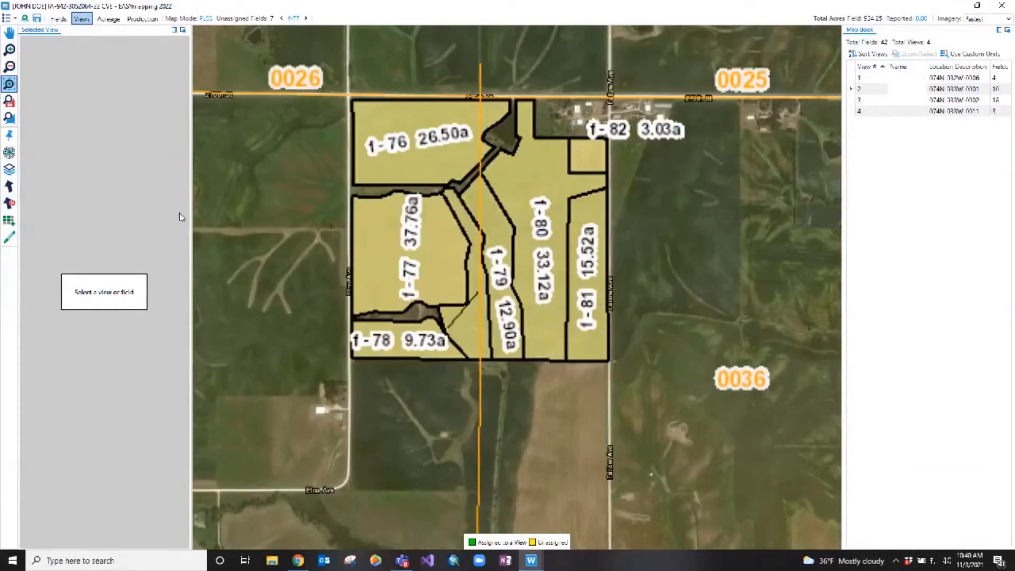
pyautogui.click(14, 187)
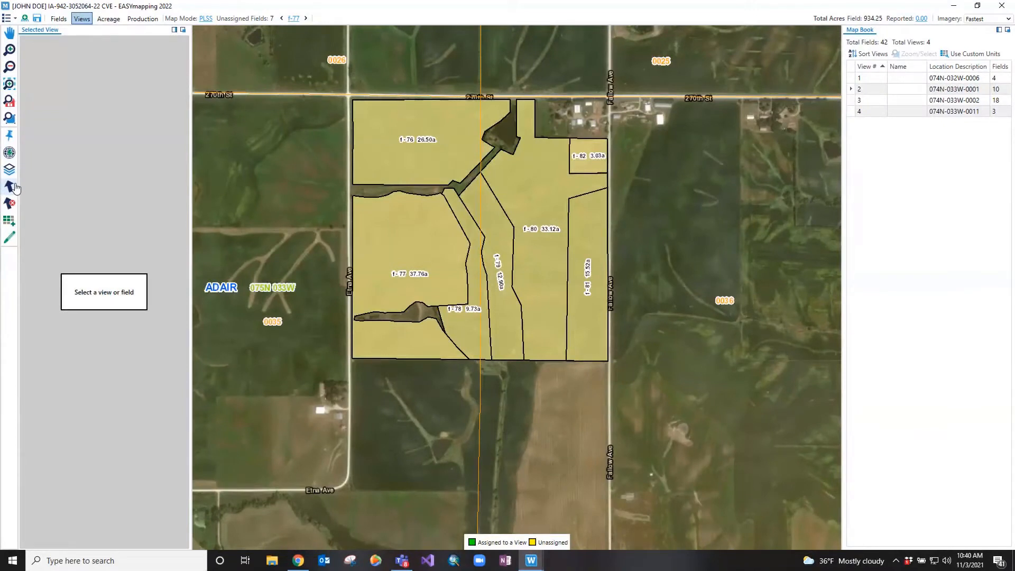
pyautogui.click(11, 238)
pyautogui.moveTo(337, 87)
pyautogui.mouseDown()
pyautogui.moveTo(372, 124)
pyautogui.moveTo(480, 188)
pyautogui.moveTo(516, 232)
pyautogui.moveTo(538, 376)
pyautogui.mouseUp()
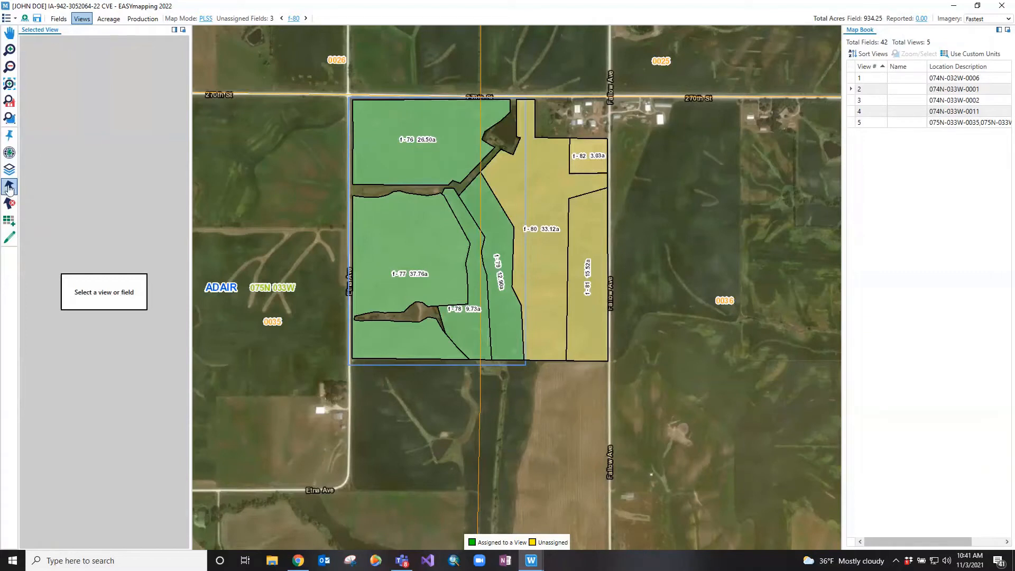
# Create a view from the remaining unassigned fields f-80, f-81 and f-82
pyautogui.click(565, 195)
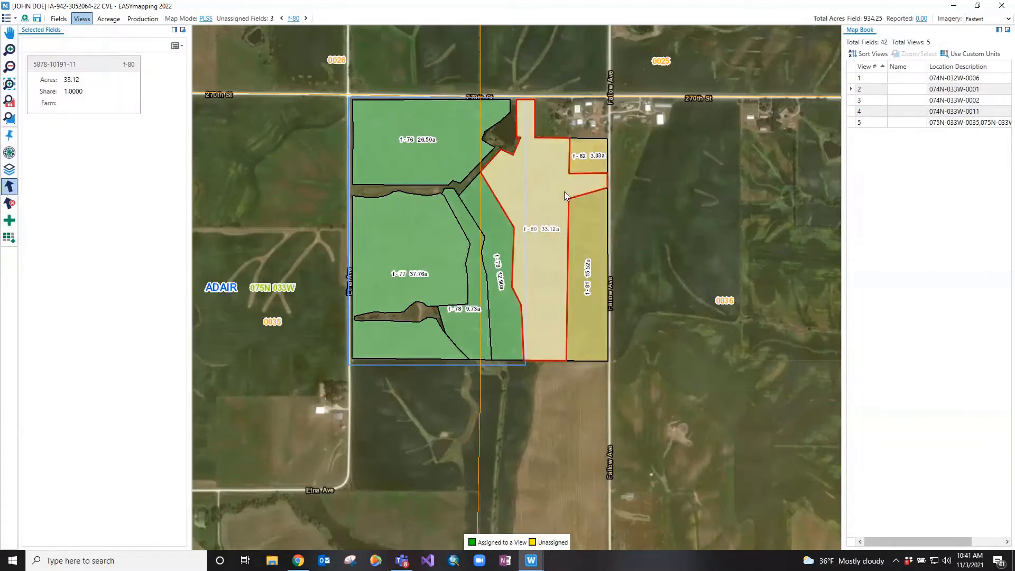
pyautogui.click(588, 162)
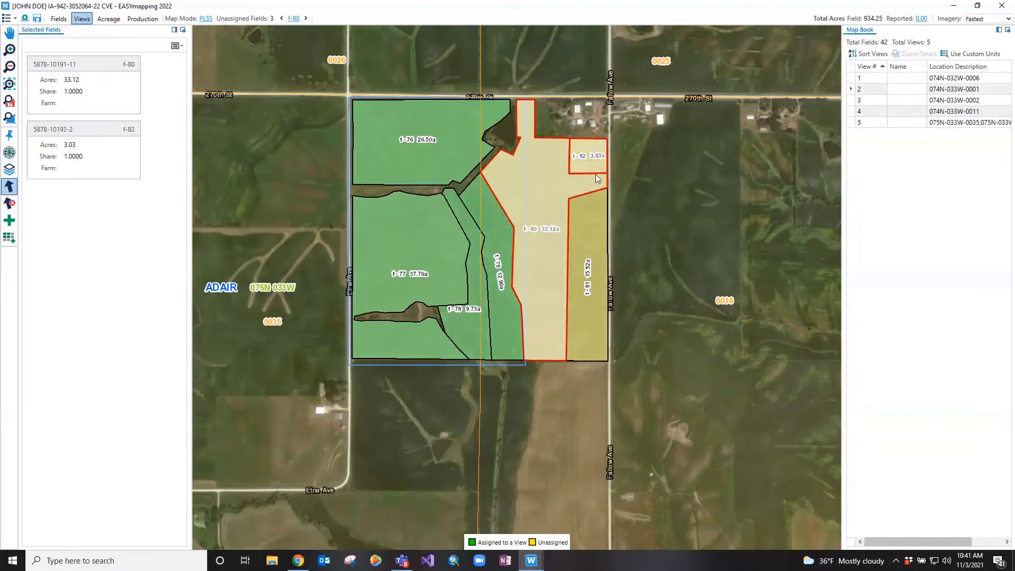
pyautogui.click(594, 224)
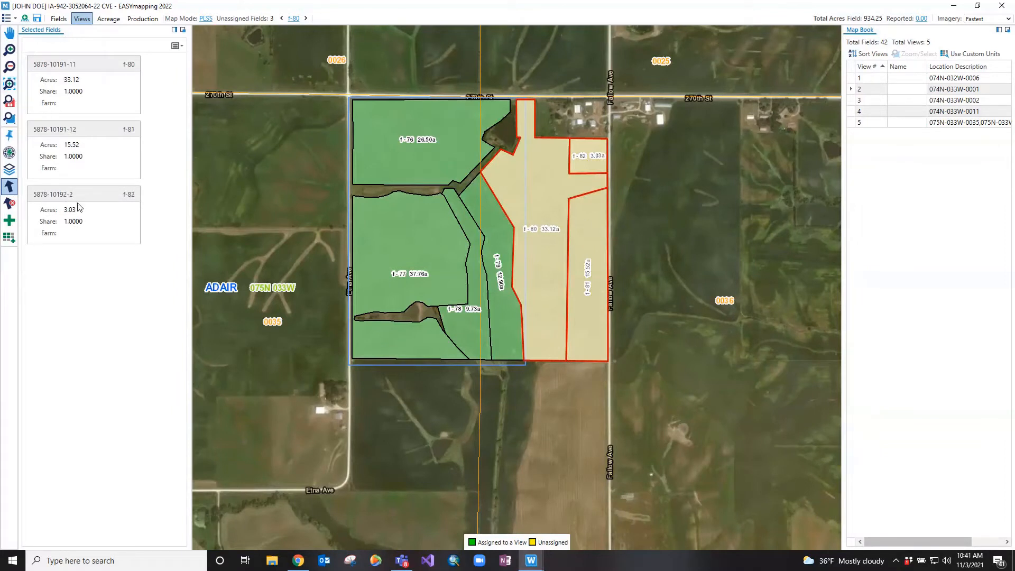
pyautogui.click(10, 225)
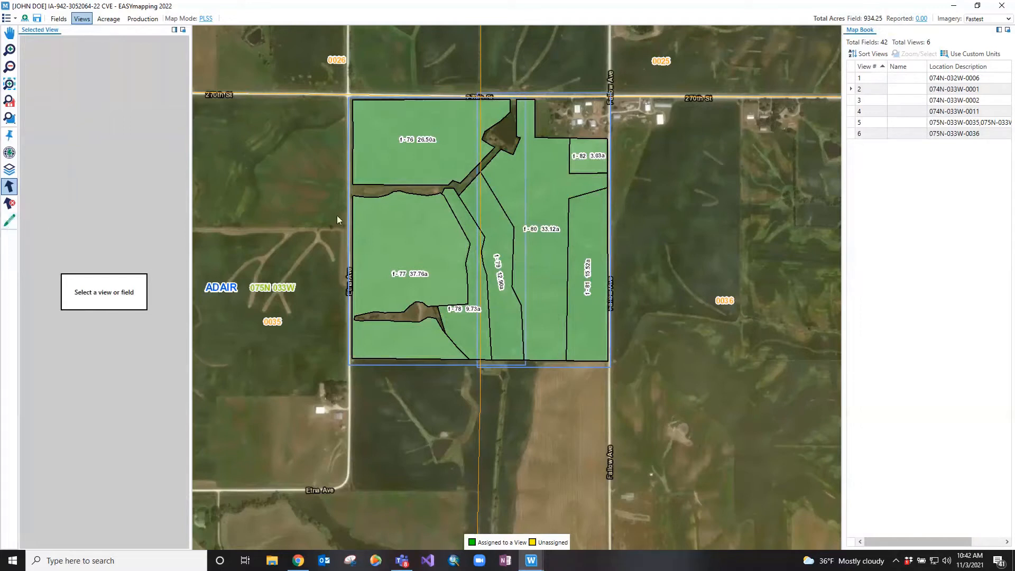
# Merge views 6 and 5 into one view after selecting both on the map, and check its full location description in the Map Book
pyautogui.click(371, 199)
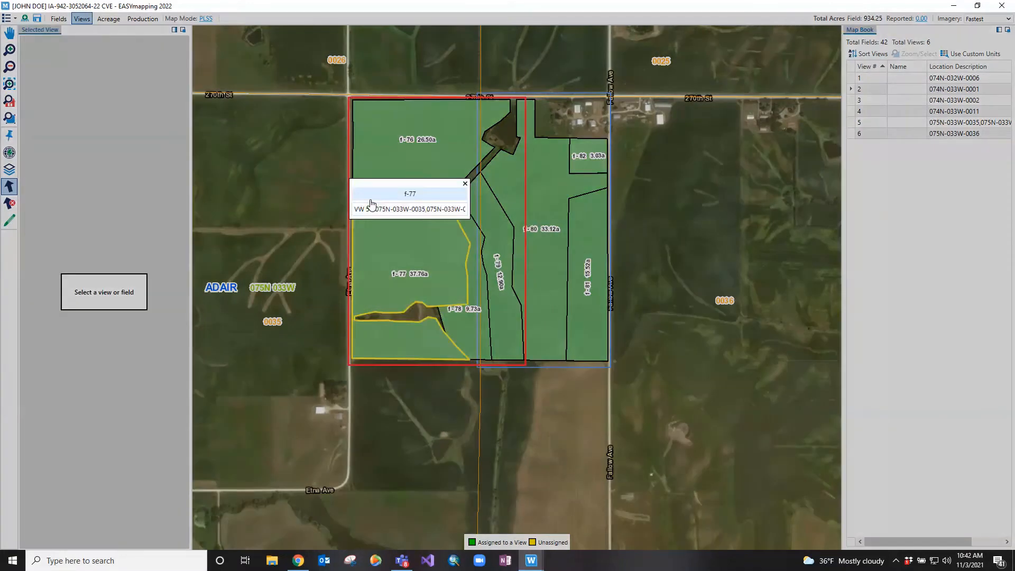
pyautogui.click(465, 184)
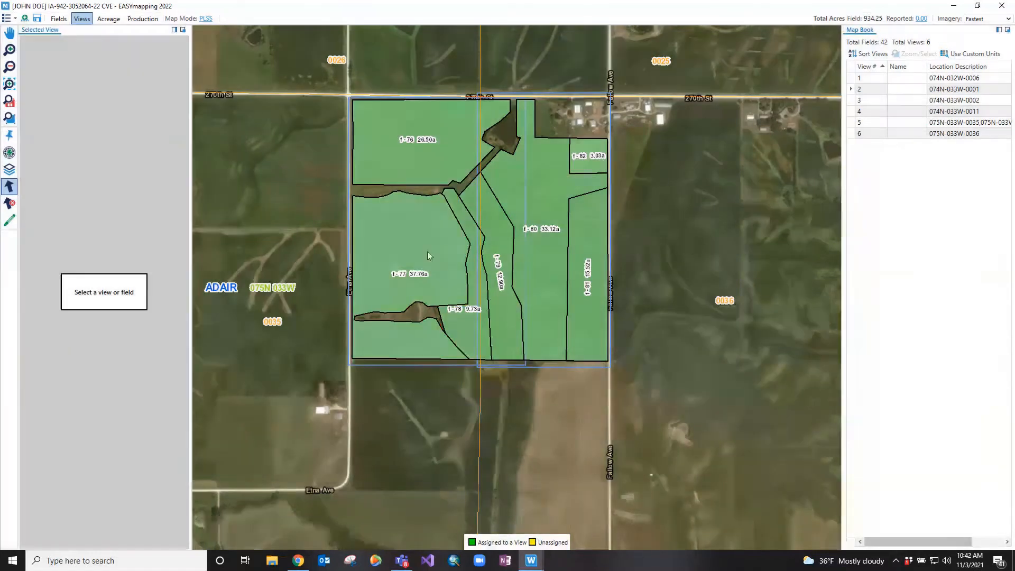
pyautogui.click(603, 119)
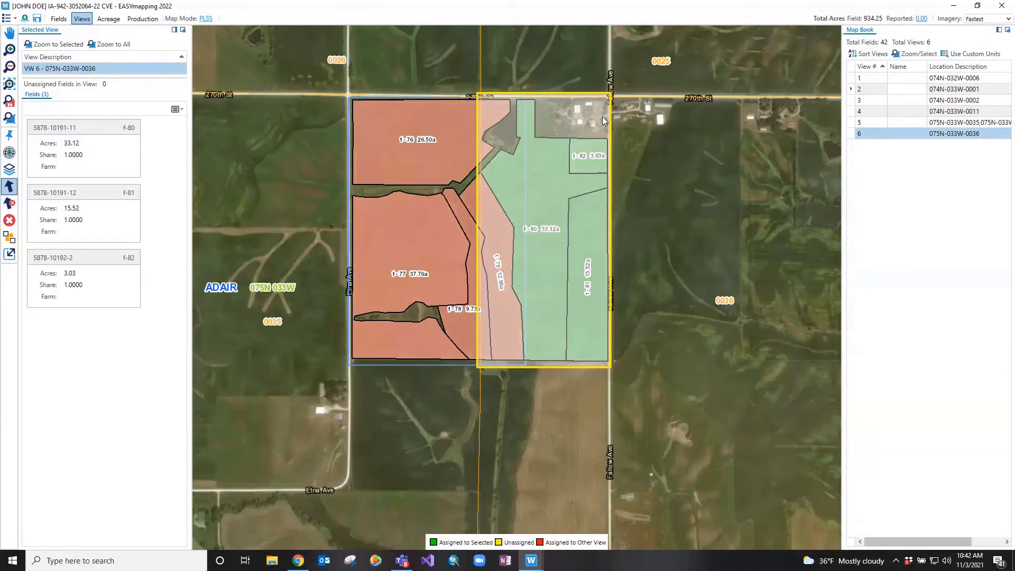
pyautogui.click(359, 194)
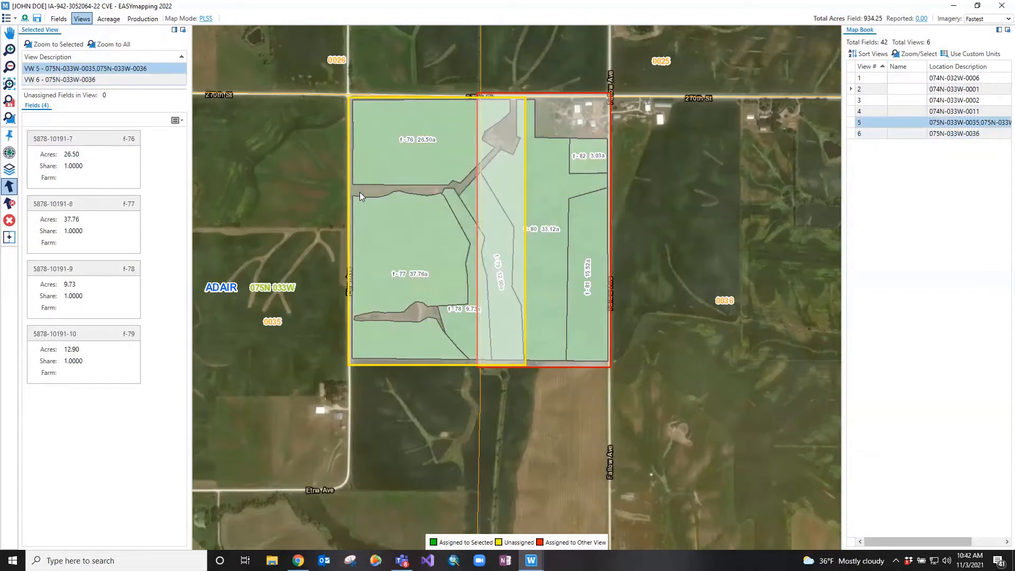
pyautogui.click(12, 243)
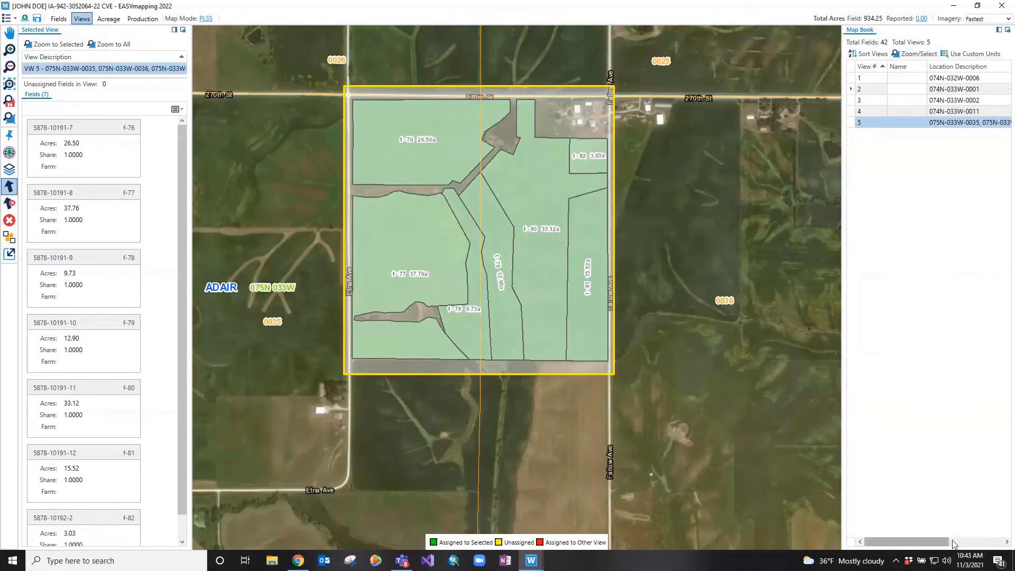
pyautogui.moveTo(954, 544); pyautogui.dragTo(993, 543)
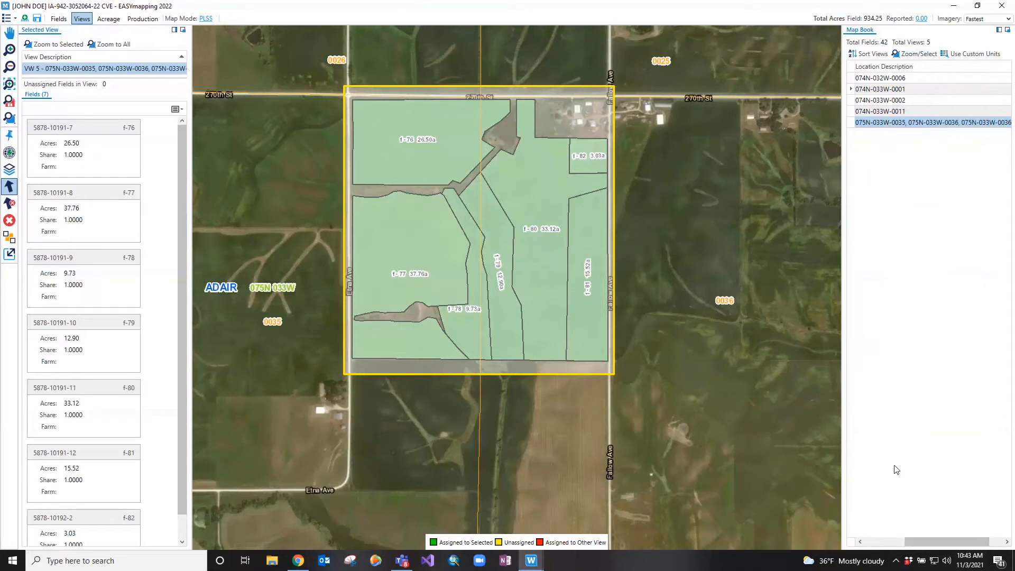
pyautogui.moveTo(925, 539); pyautogui.dragTo(874, 510)
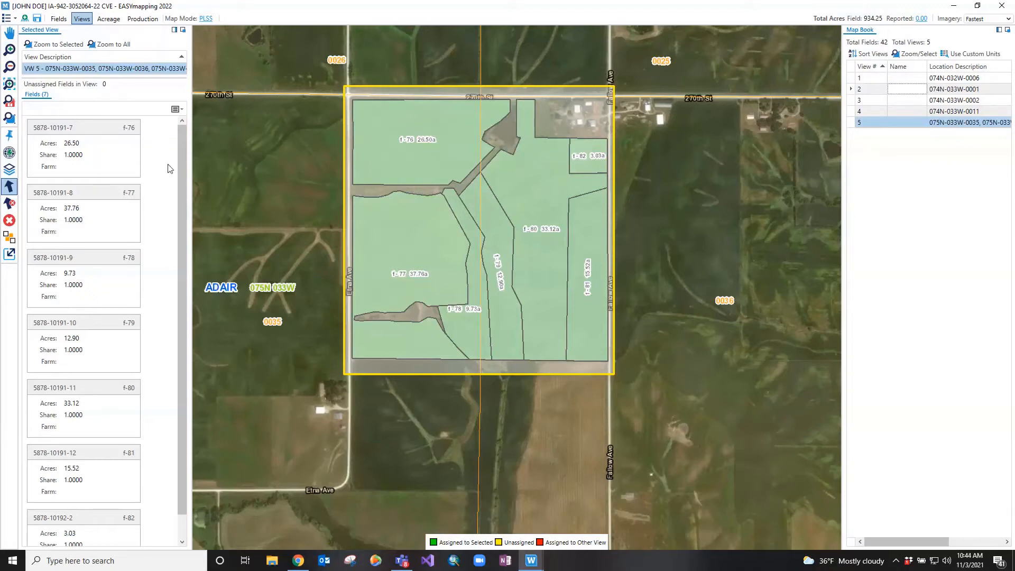
# Modify view 5 by resizing its boundary to extend farther west and south of the fields, and complete the change
pyautogui.rightClick(548, 114)
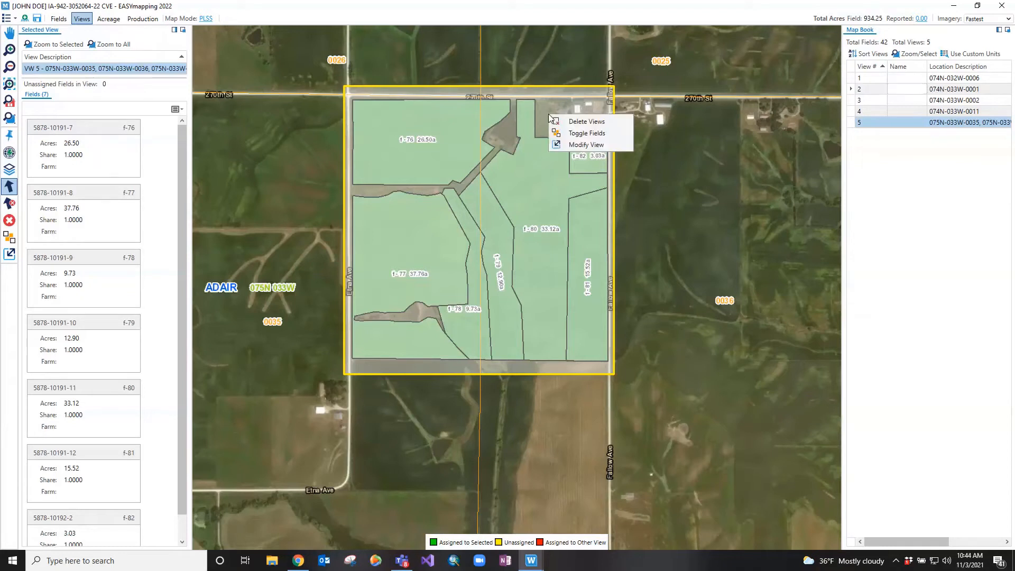
pyautogui.click(566, 146)
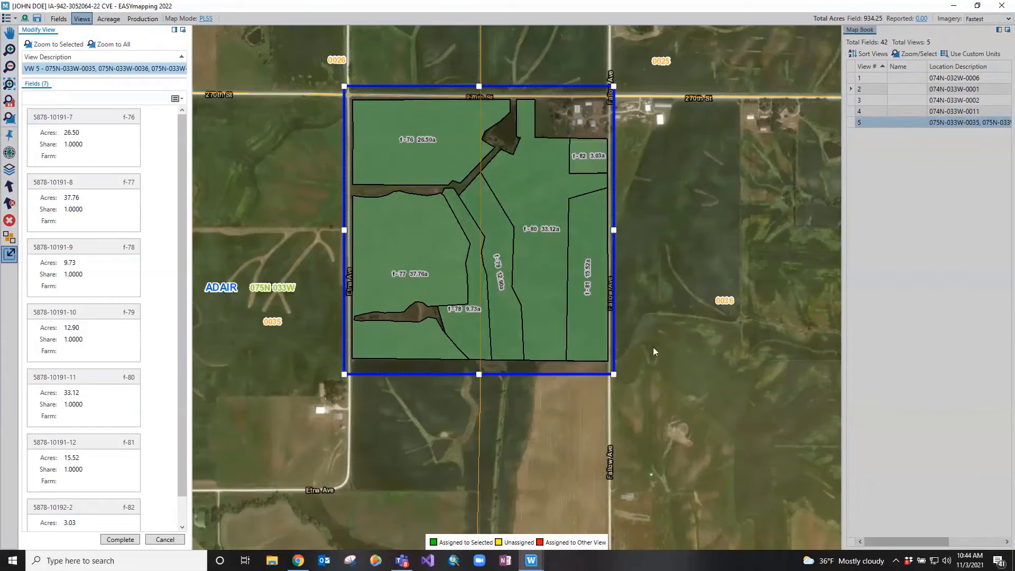
pyautogui.moveTo(617, 373); pyautogui.dragTo(658, 392)
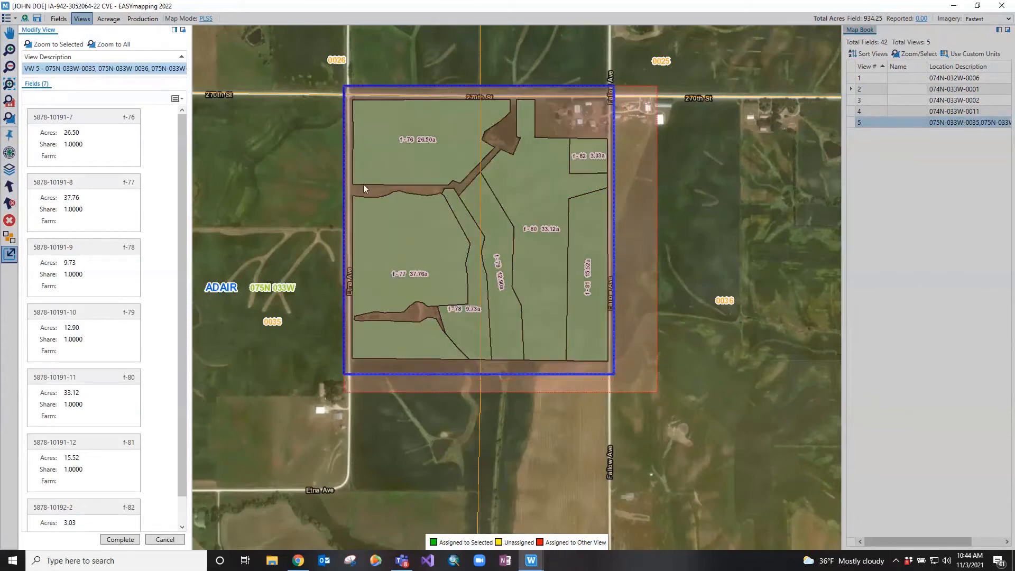
pyautogui.moveTo(338, 75); pyautogui.dragTo(284, 85)
pyautogui.moveTo(283, 86); pyautogui.dragTo(284, 87)
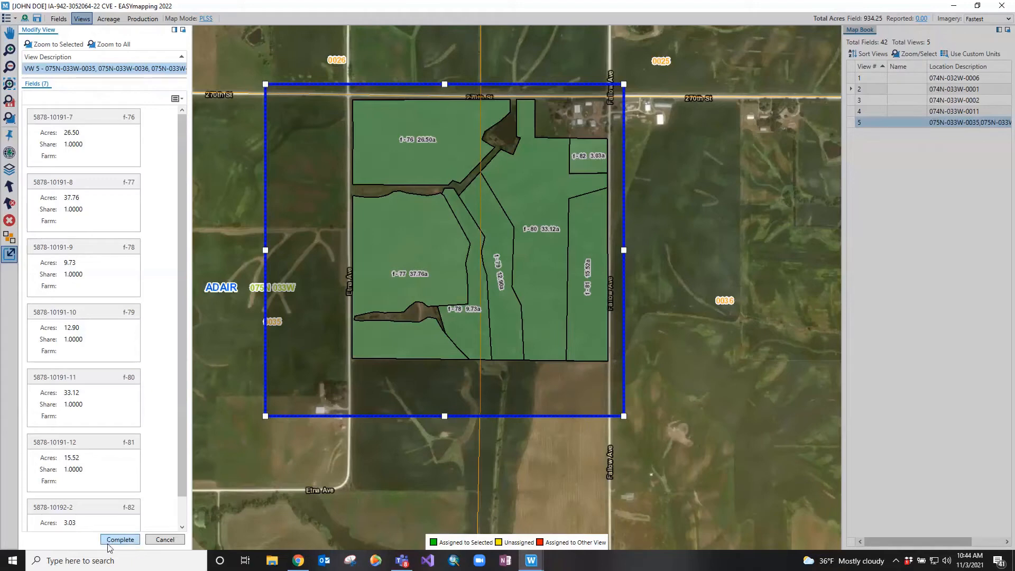
pyautogui.click(120, 539)
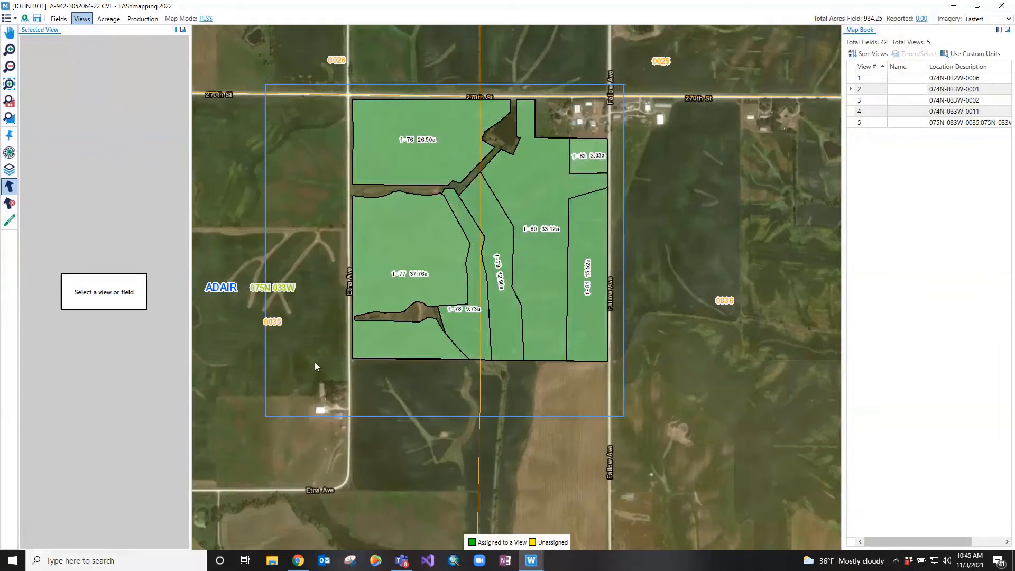
# Select view 3 (074N-033W-0002) on the map and open it for toggling its field assignments
pyautogui.click(14, 82)
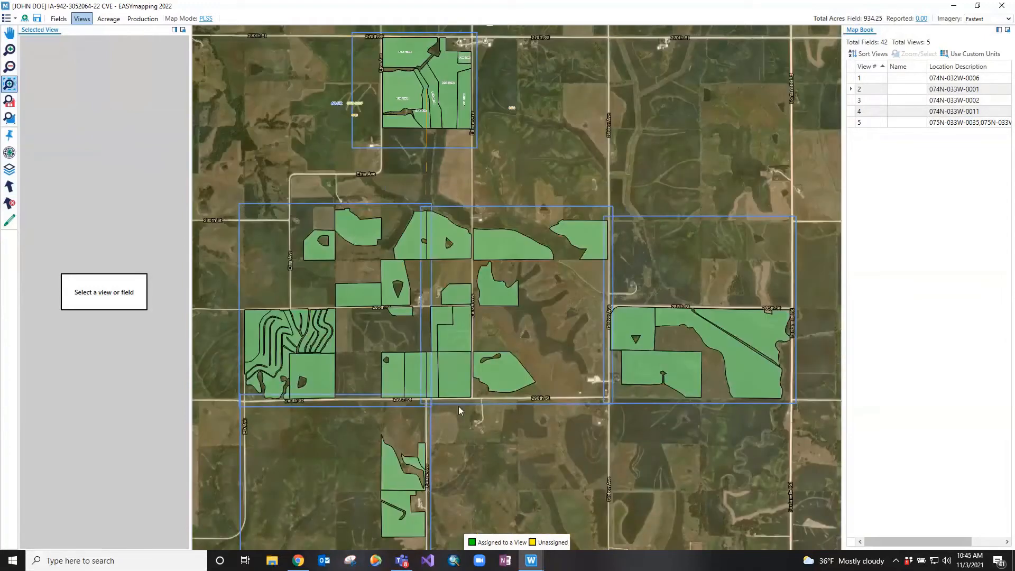
pyautogui.moveTo(228, 192); pyautogui.dragTo(470, 414)
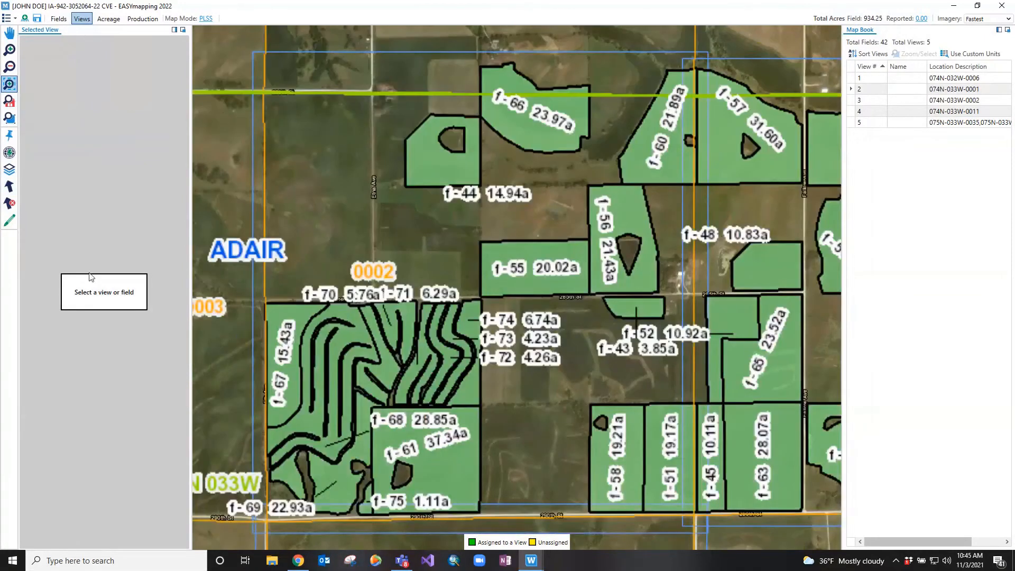
pyautogui.click(9, 186)
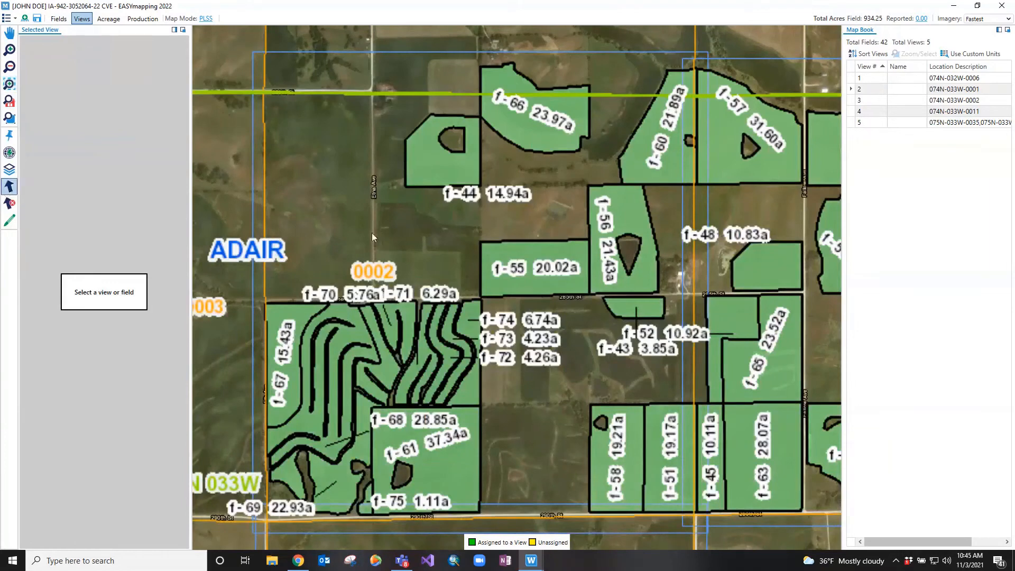
pyautogui.click(372, 236)
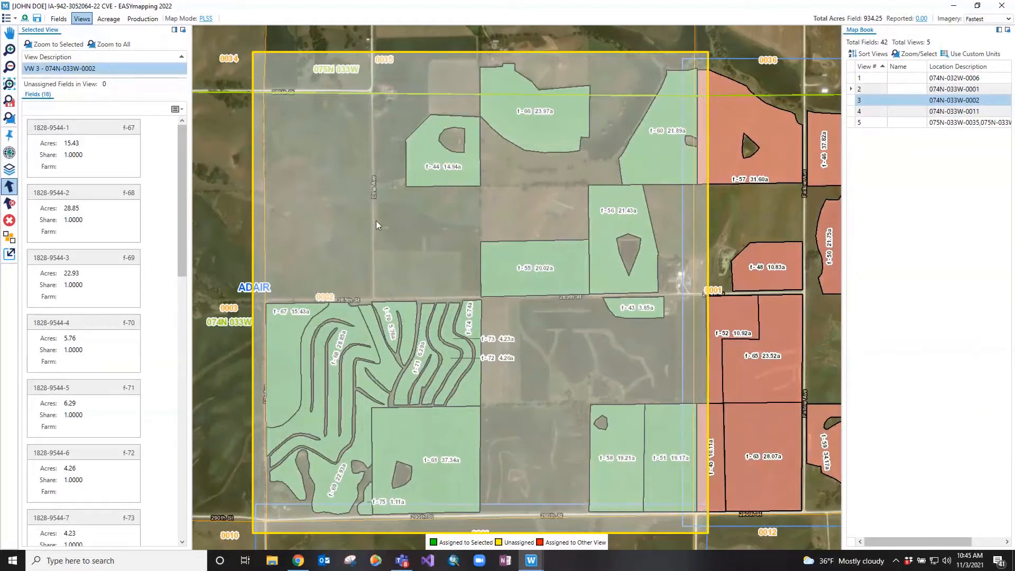
pyautogui.rightClick(376, 222)
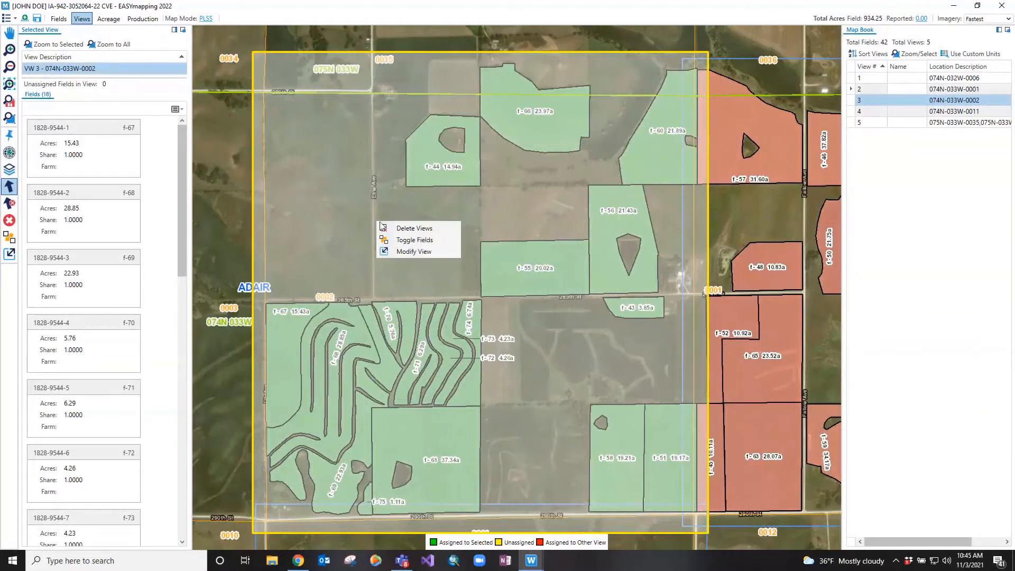
pyautogui.click(398, 242)
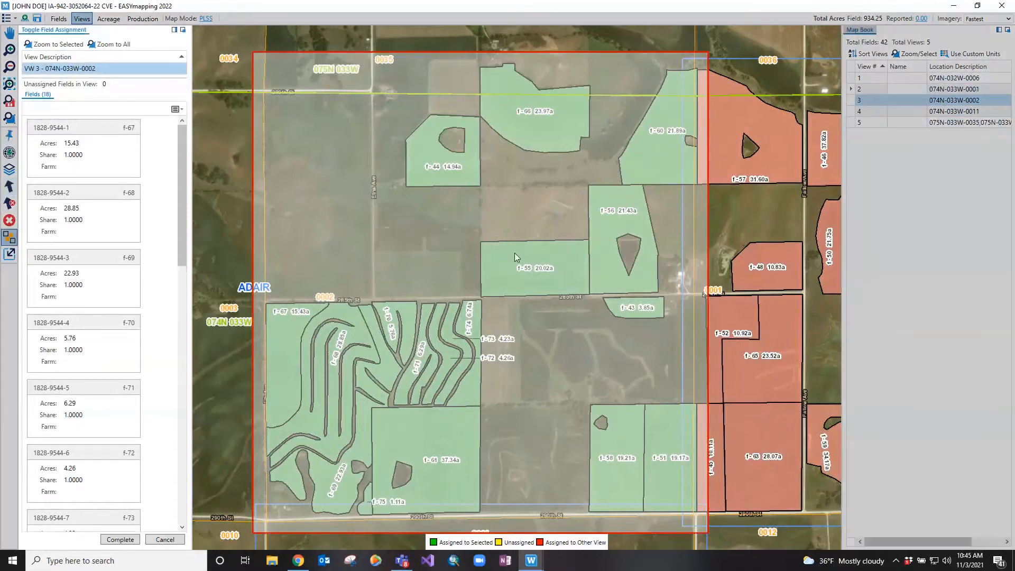
# Unassign fields f-43, f-56, f-55, f-44 and f-66 from view 3, assign field f-48 to it, and complete the changes
pyautogui.click(634, 307)
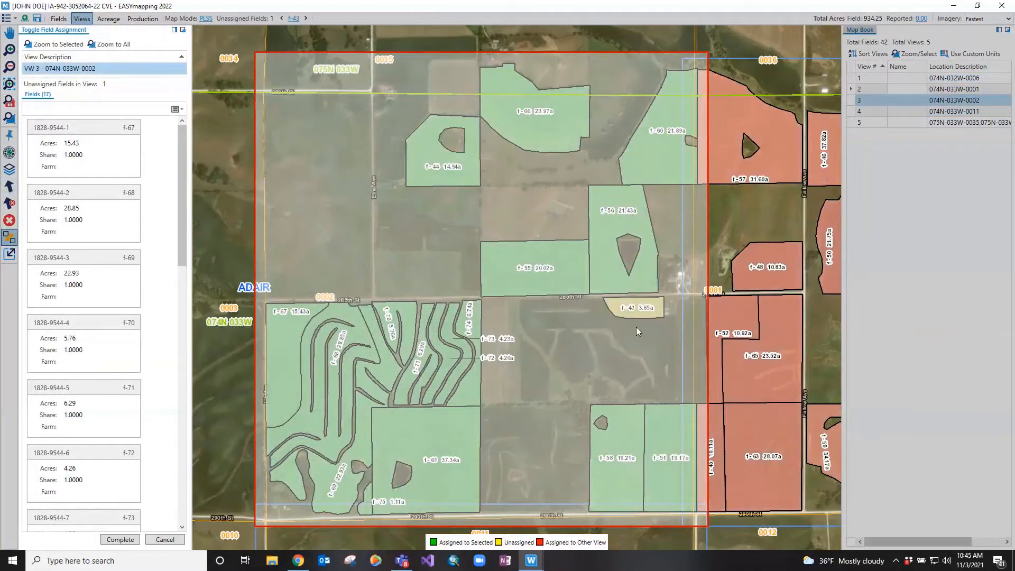
pyautogui.click(603, 274)
pyautogui.click(565, 264)
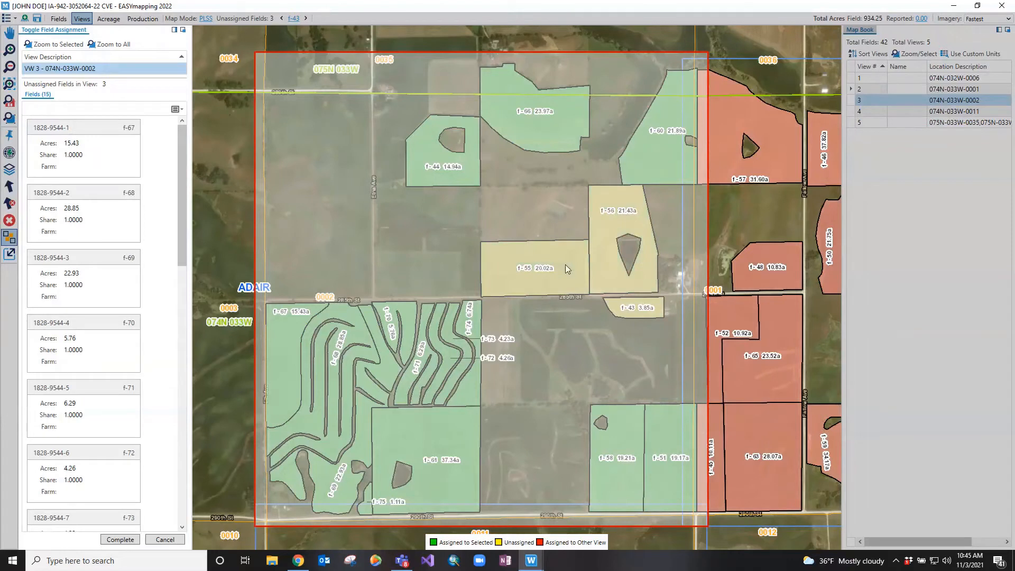
pyautogui.click(473, 167)
pyautogui.click(506, 120)
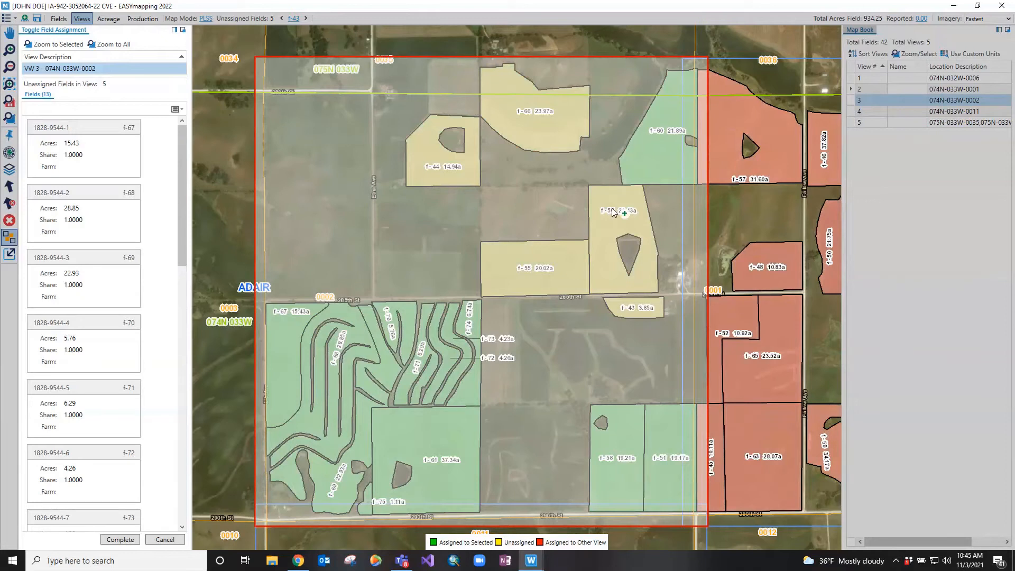
pyautogui.click(784, 264)
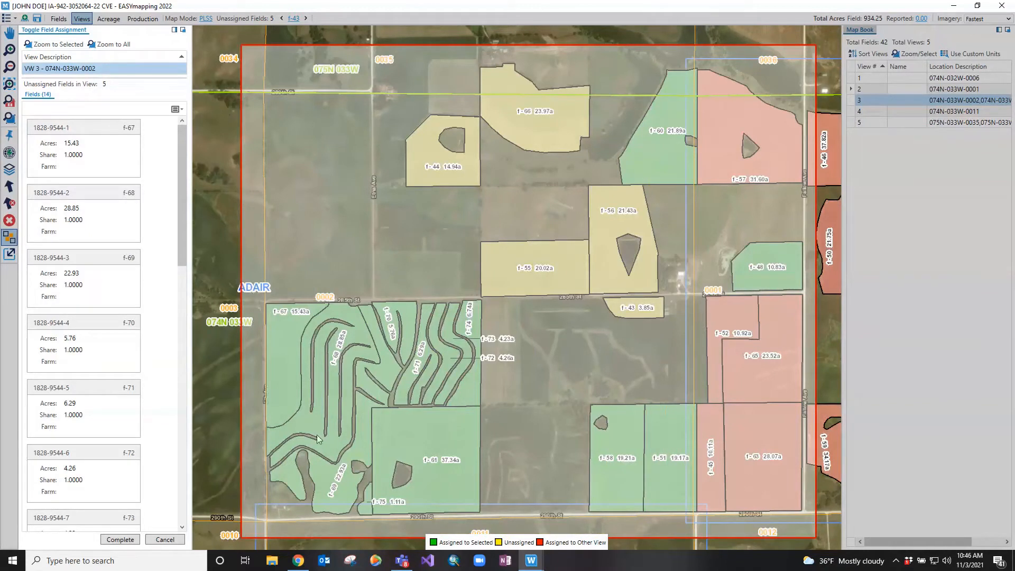
pyautogui.click(123, 539)
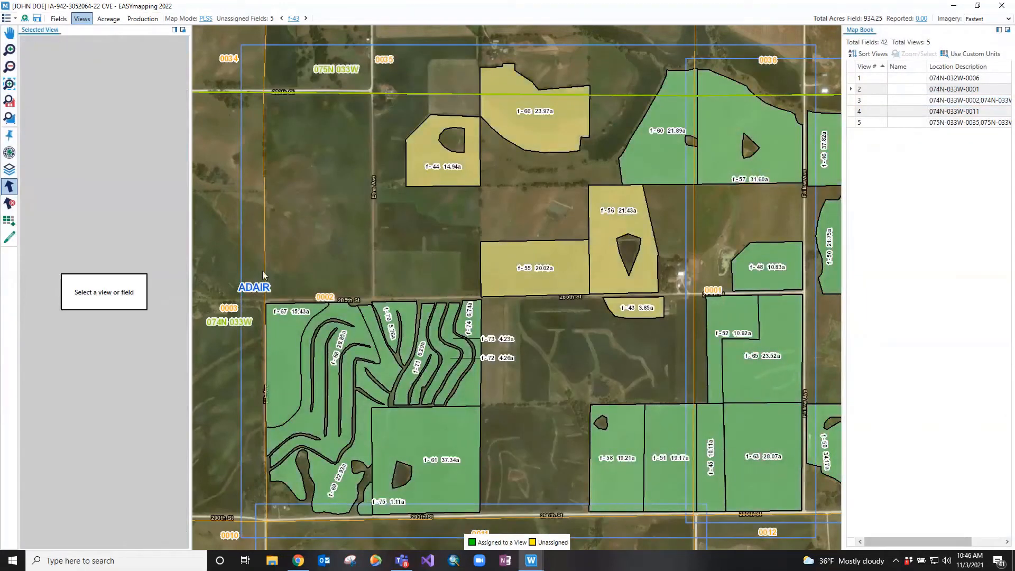
# Select view 3 (074N-033W-0002) on the map to review its field assignments, and clear the selection
pyautogui.click(270, 244)
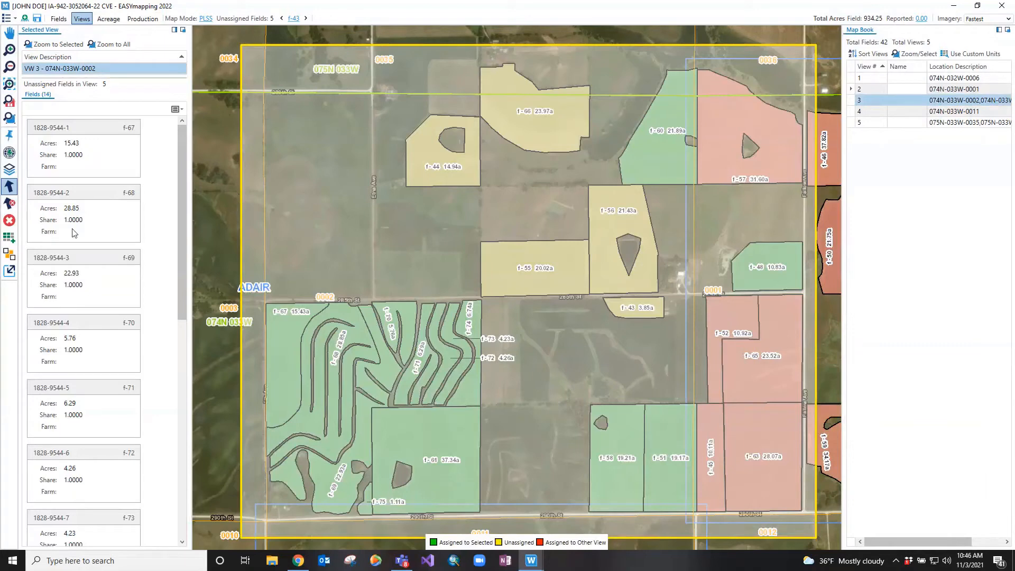
pyautogui.click(10, 205)
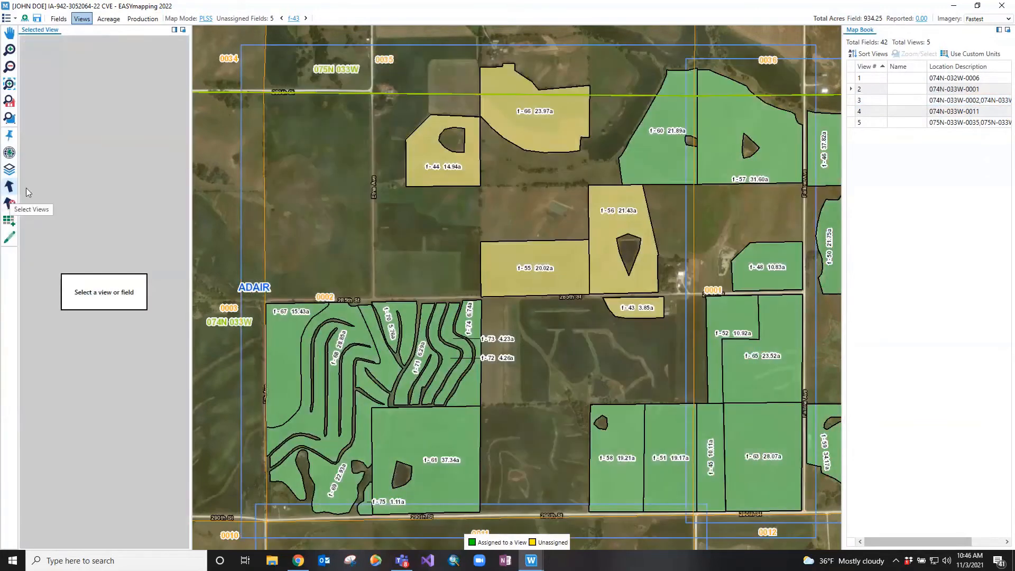
pyautogui.click(9, 186)
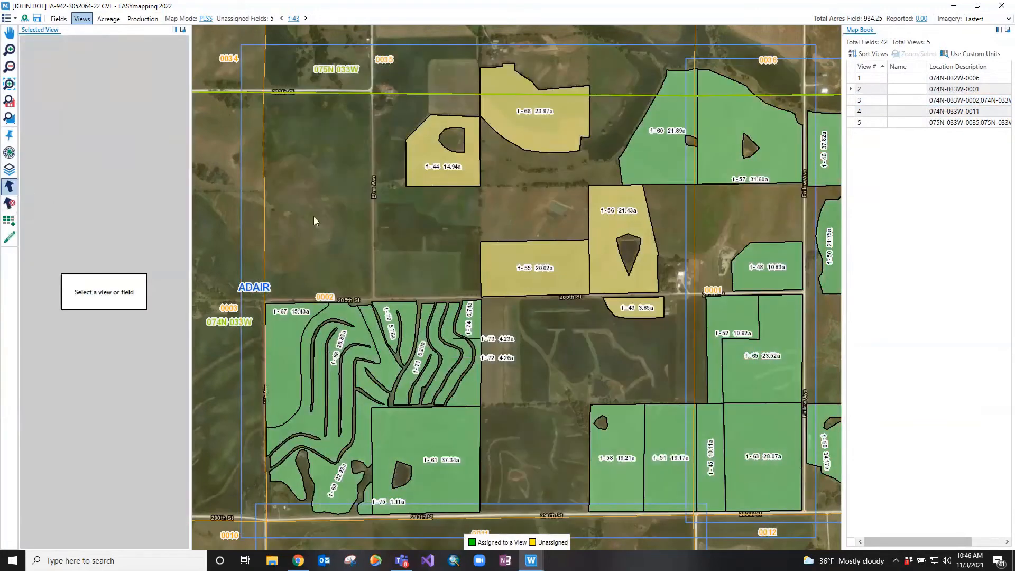
# With no view selected, complete the policy's set of views by creating the missing view for the unassigned fields
pyautogui.click(314, 216)
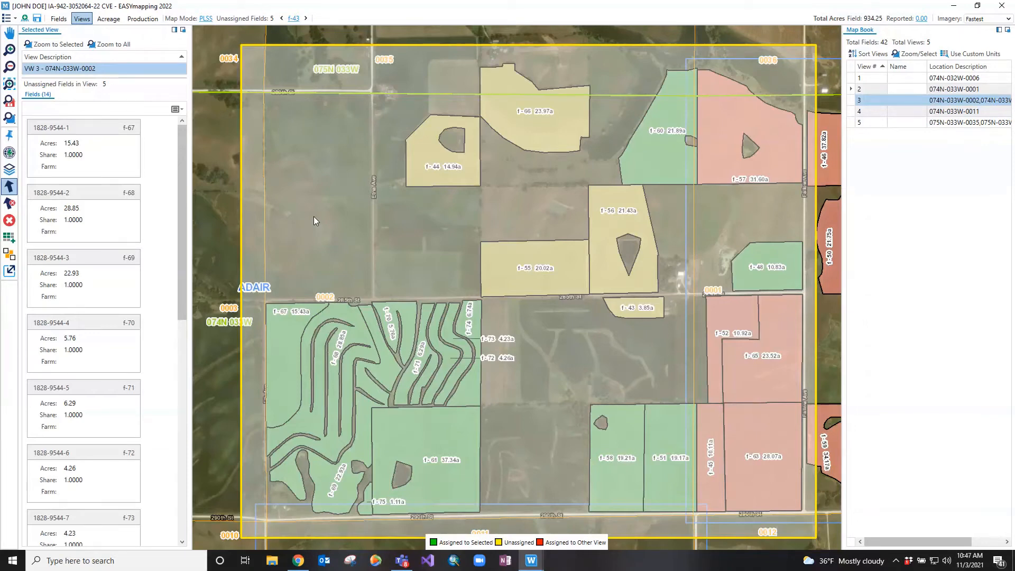
pyautogui.click(313, 221)
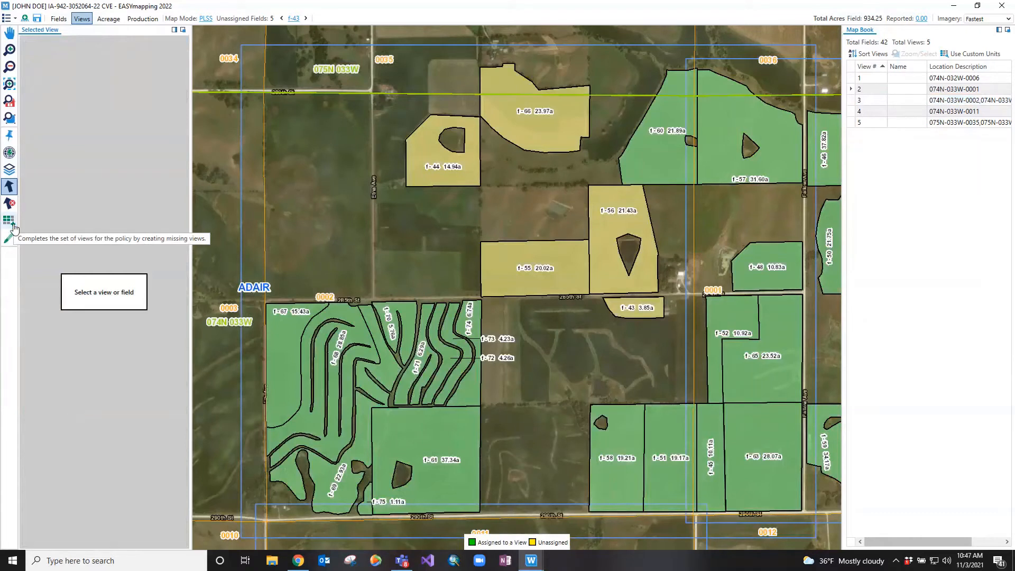
pyautogui.click(13, 228)
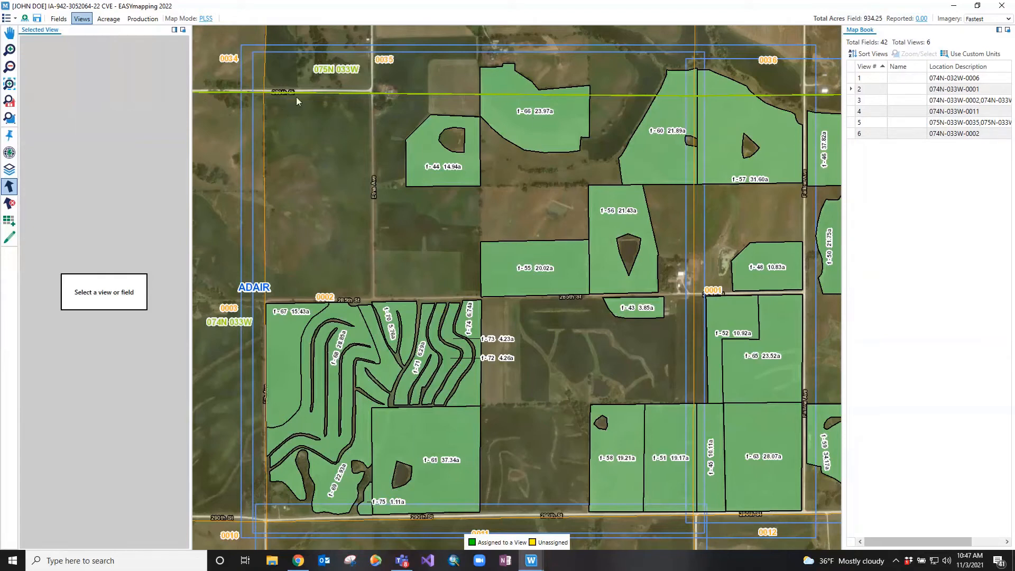
# Select view 2 (074N-033W-0001), enable custom units, and unassign the WHEAT Buy-Up NON IRR-W unit from it
pyautogui.click(971, 90)
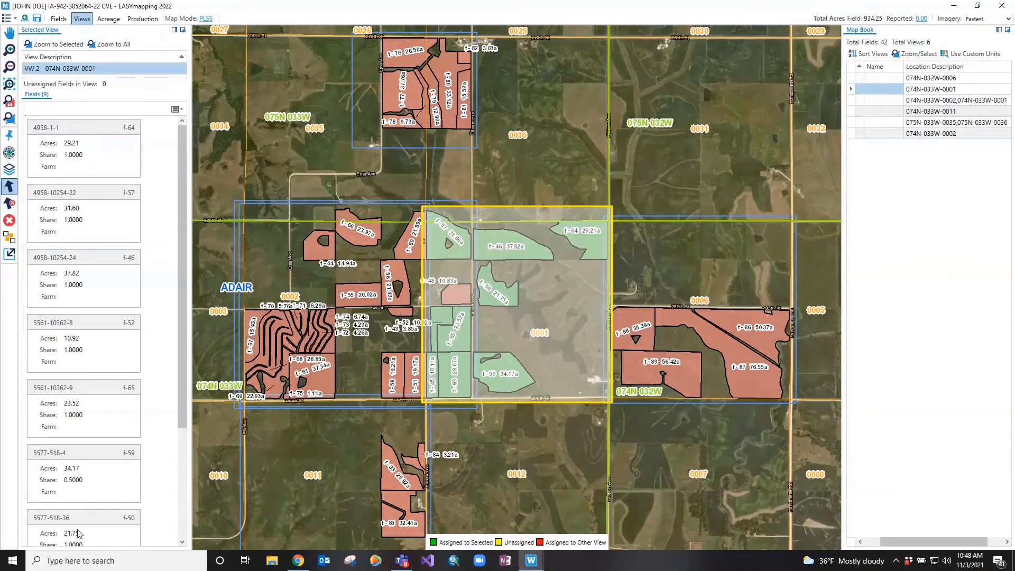
pyautogui.click(984, 55)
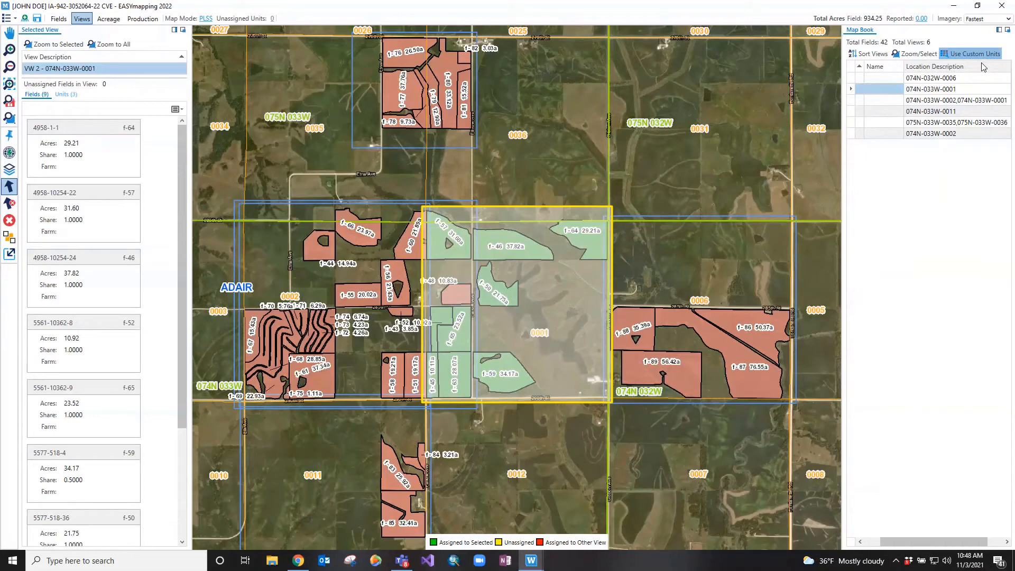
pyautogui.click(71, 96)
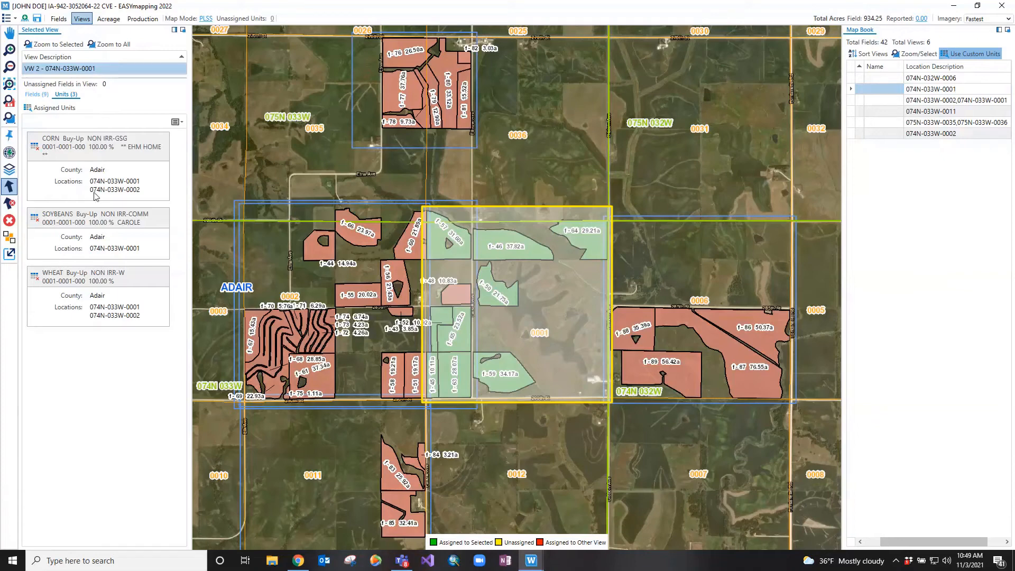
pyautogui.click(34, 278)
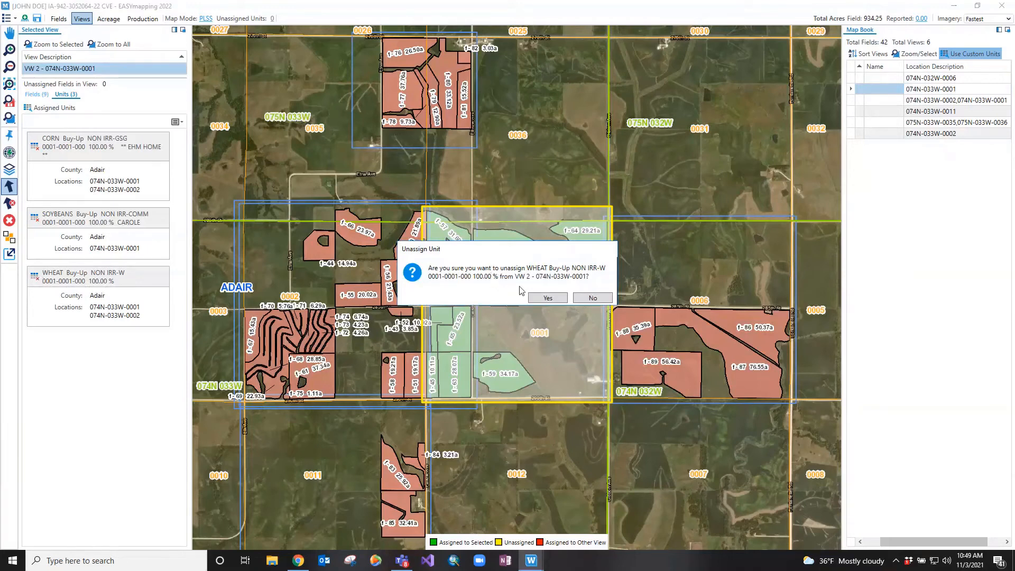
pyautogui.click(538, 299)
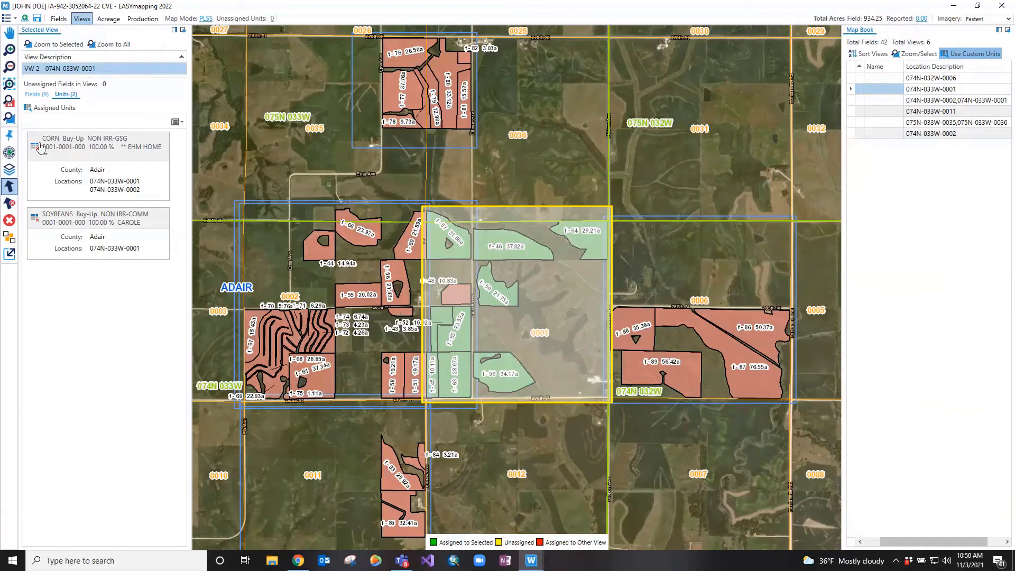
# Assign the WHEAT 02 RP 60% Buy-Up unit back to view 2 through its assigned units
pyautogui.click(53, 108)
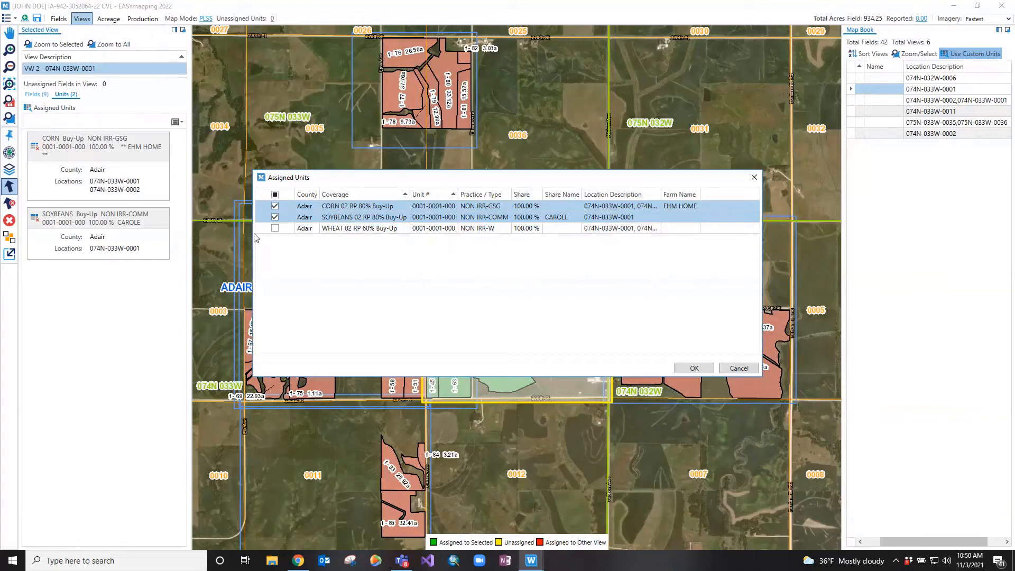
pyautogui.click(274, 229)
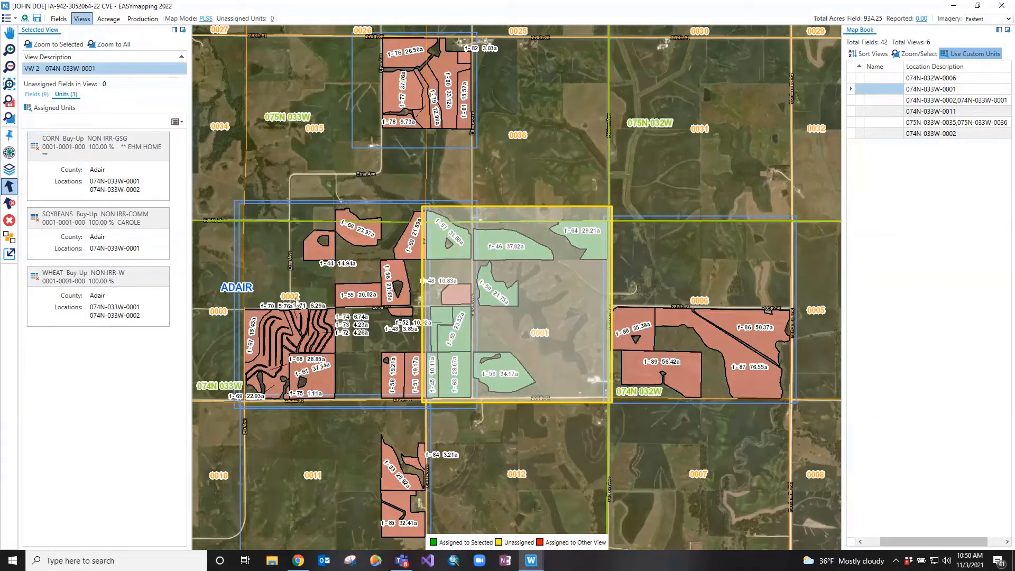
# Turn off custom units, deleting the existing custom unit assignments, and clear the view selection
pyautogui.click(975, 54)
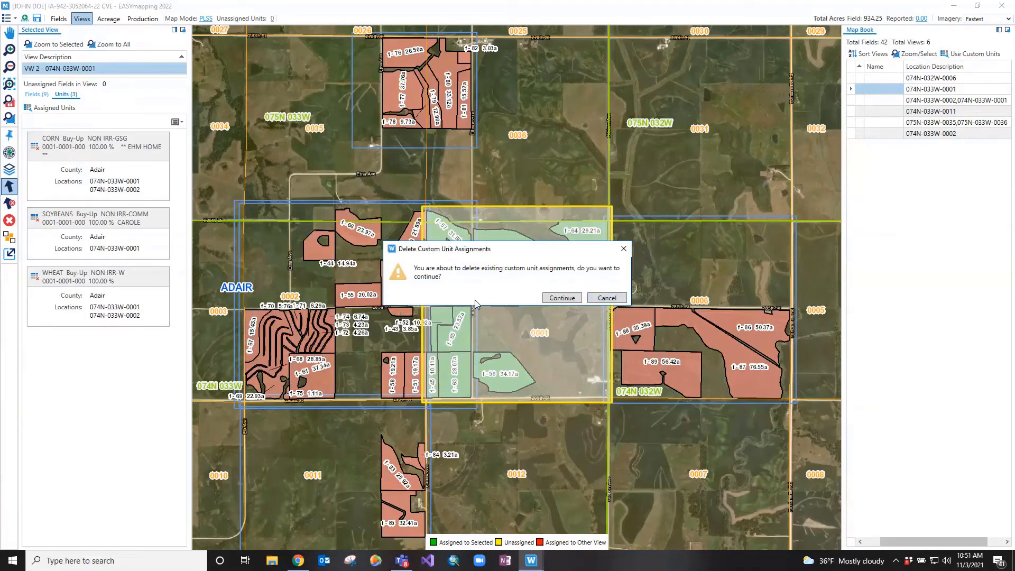
pyautogui.click(561, 298)
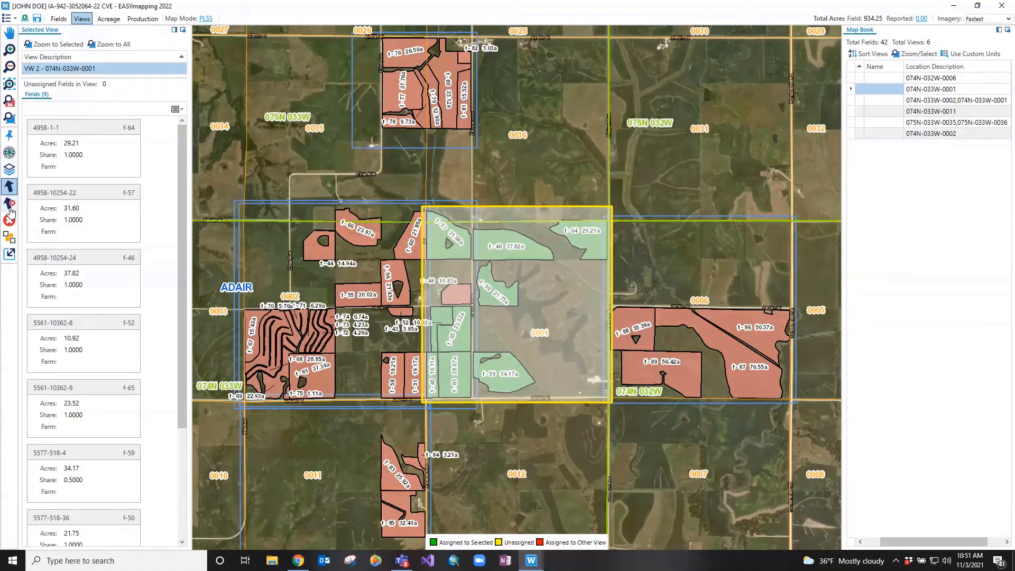
pyautogui.click(301, 534)
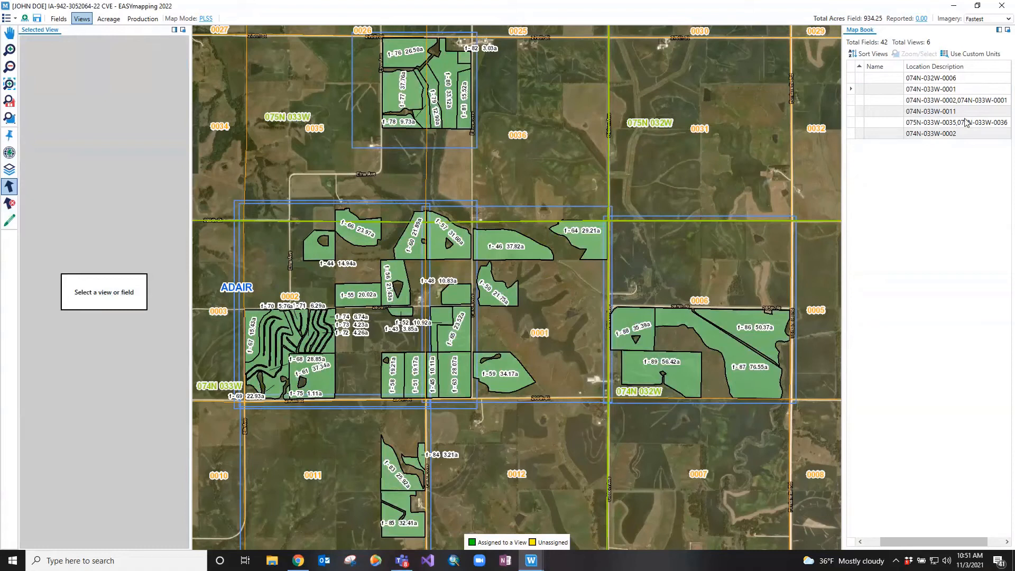
# In view sorting, send view 074N-033W-0002,074N-033W-0001 to first place, send it to last place, and move it up to third
pyautogui.click(871, 54)
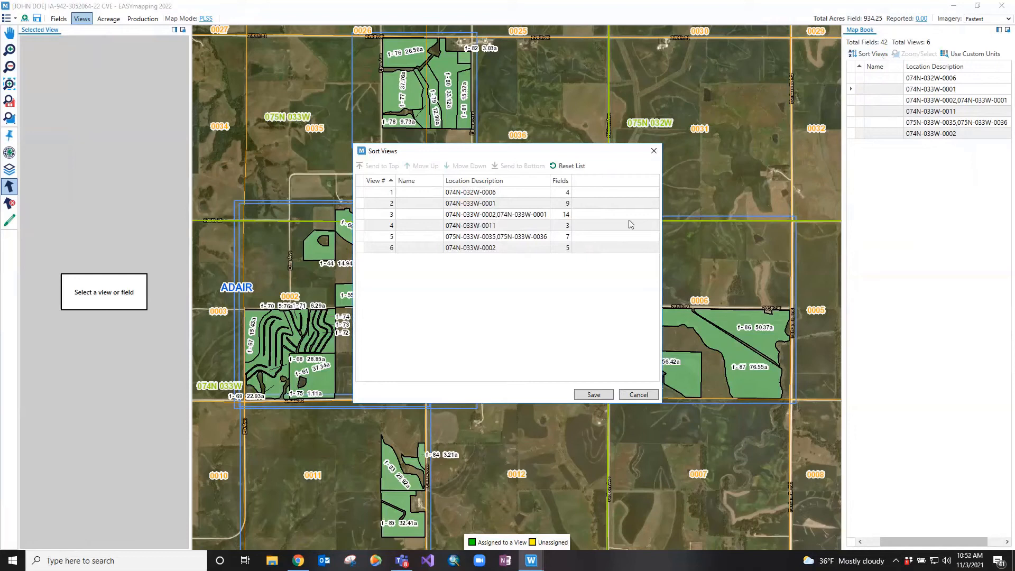
pyautogui.click(613, 216)
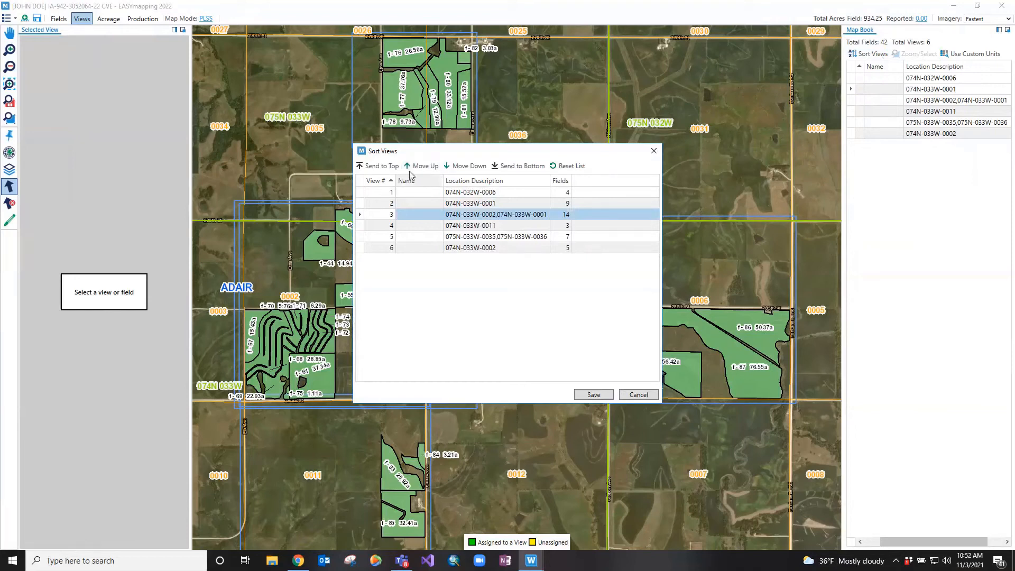
pyautogui.click(394, 165)
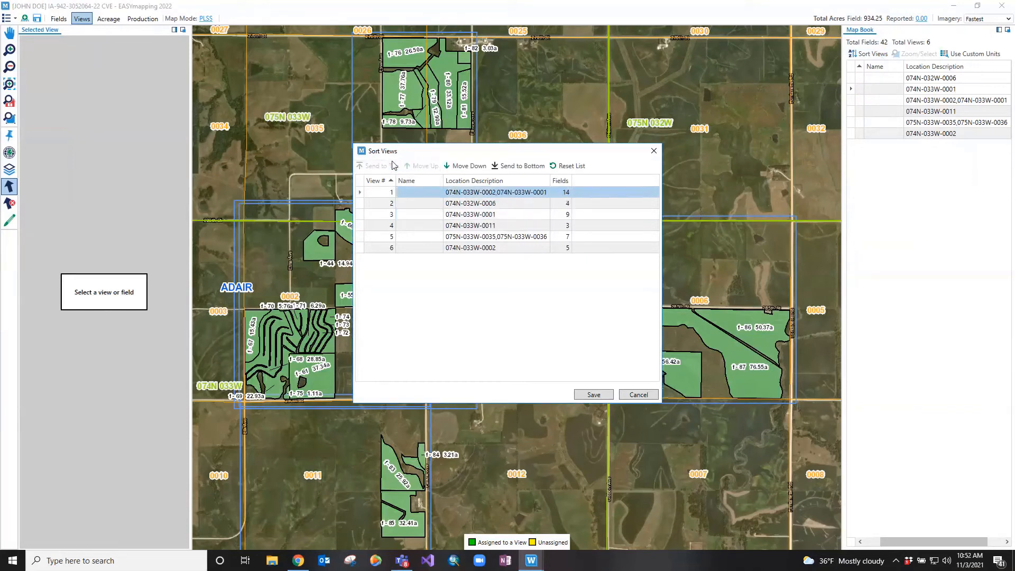
pyautogui.click(536, 168)
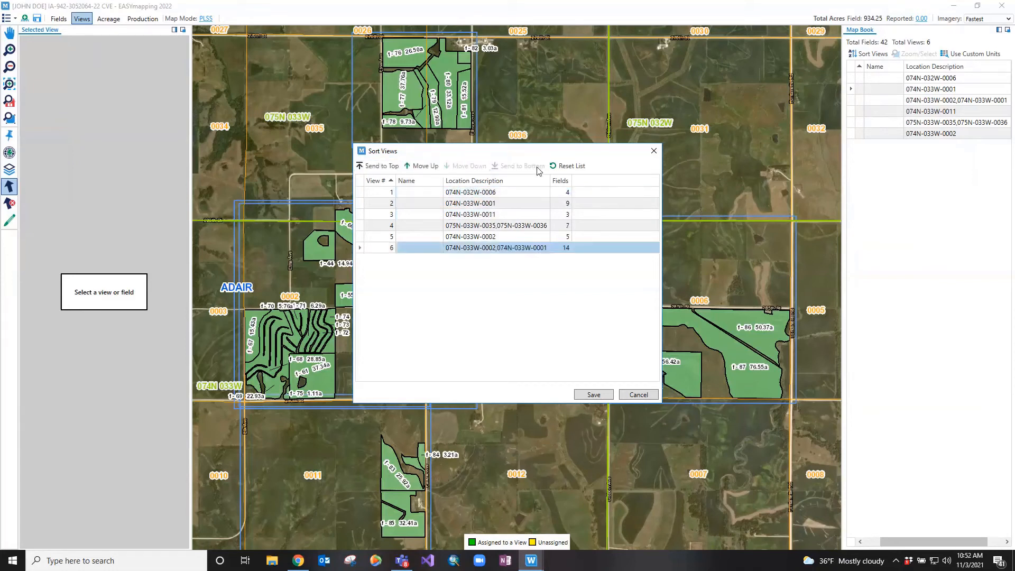
pyautogui.click(436, 167)
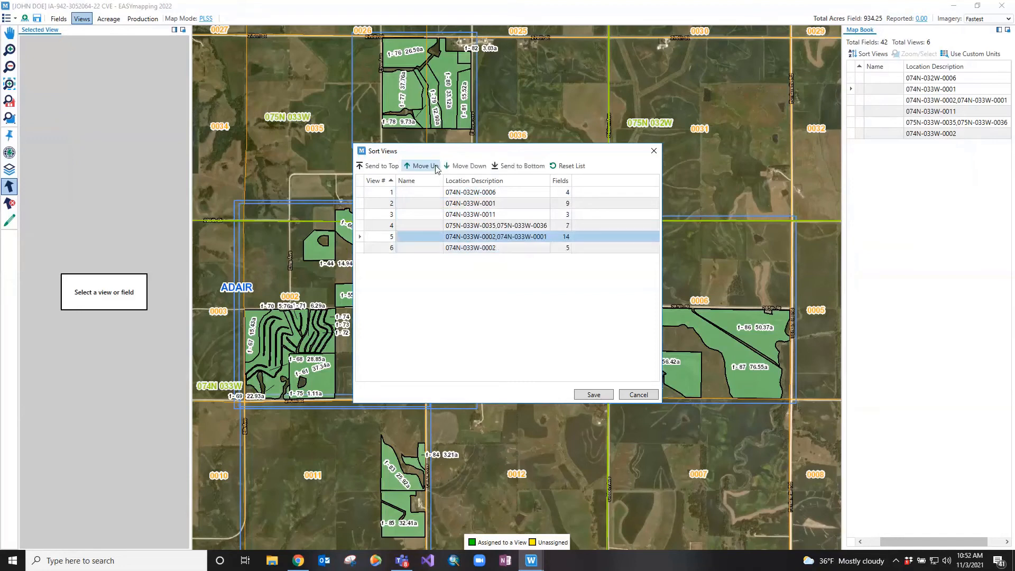
pyautogui.click(436, 167)
pyautogui.click(435, 167)
# Move view 075N-033W-0035,075N-033W-0036 up to second place in the sort order
pyautogui.click(532, 233)
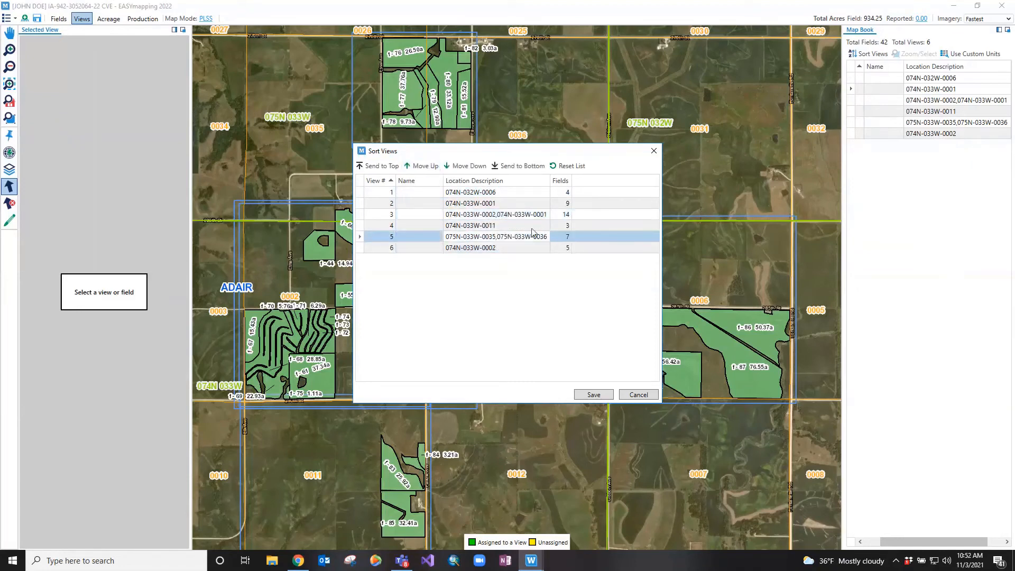
pyautogui.click(431, 167)
pyautogui.click(431, 167)
pyautogui.click(431, 167)
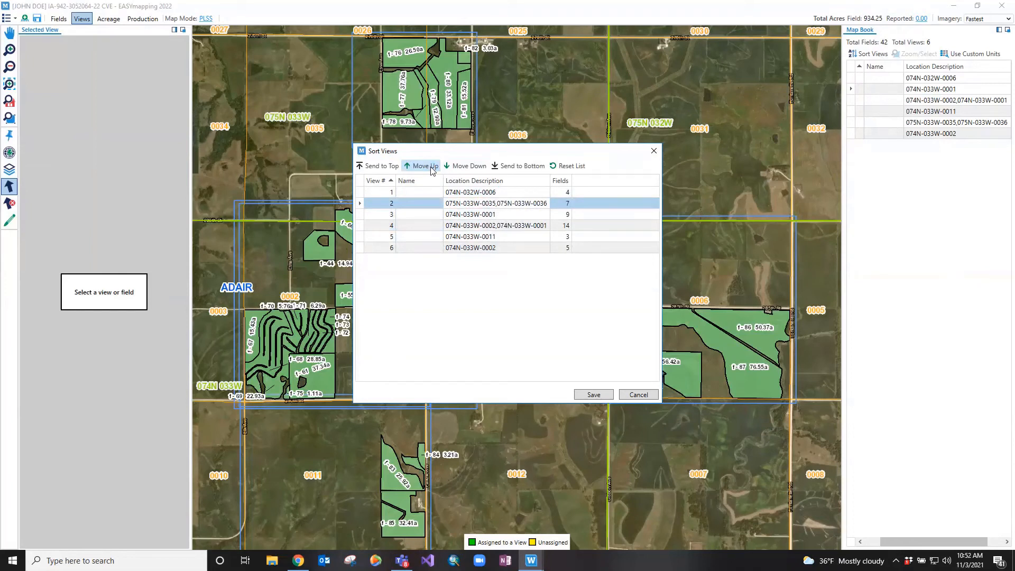
# Reset the sort order for all views and save it
pyautogui.click(564, 163)
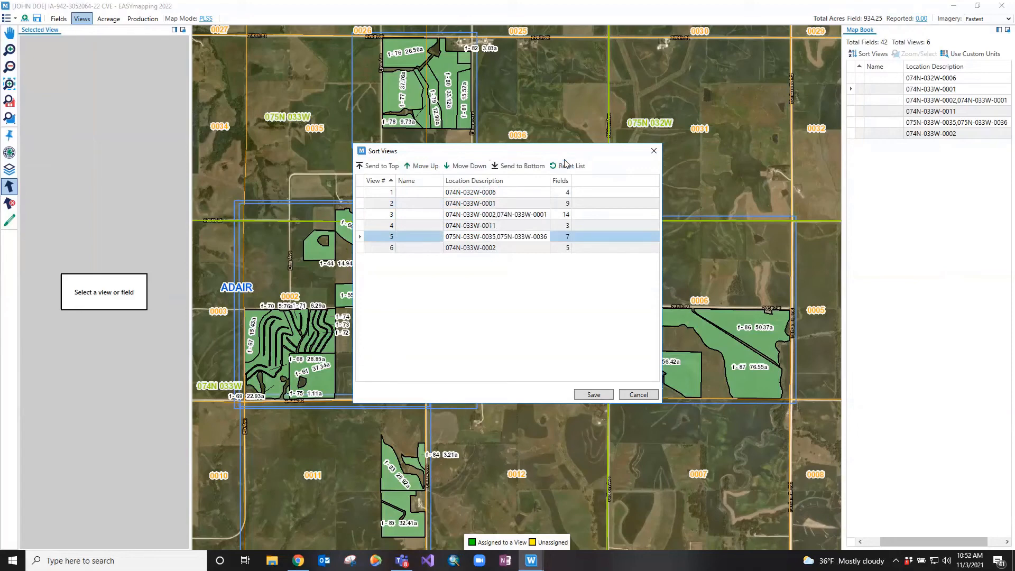
pyautogui.click(593, 394)
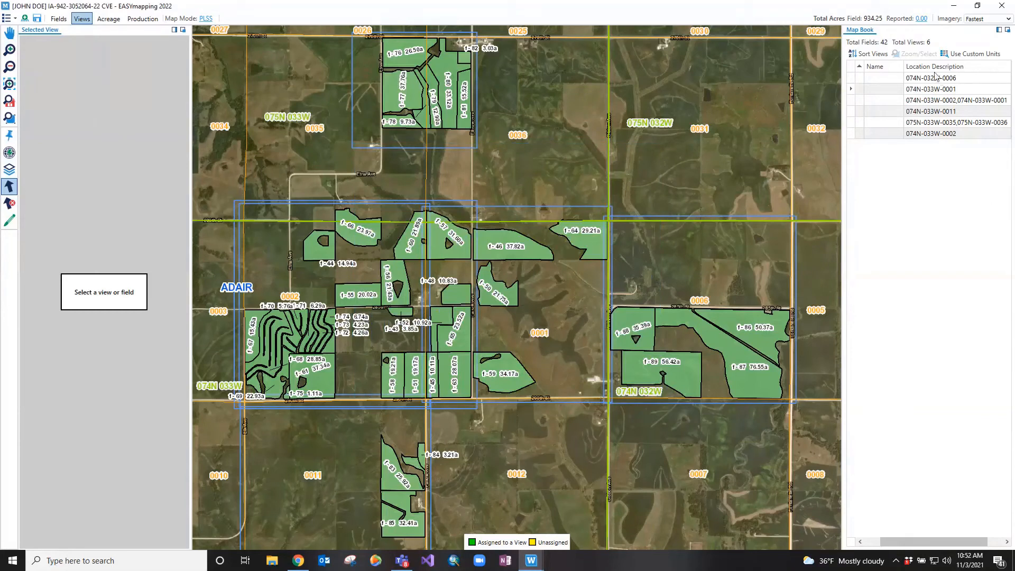
# Name view 1 (074N-032W-0006) "Home" in the Map Book
pyautogui.click(885, 77)
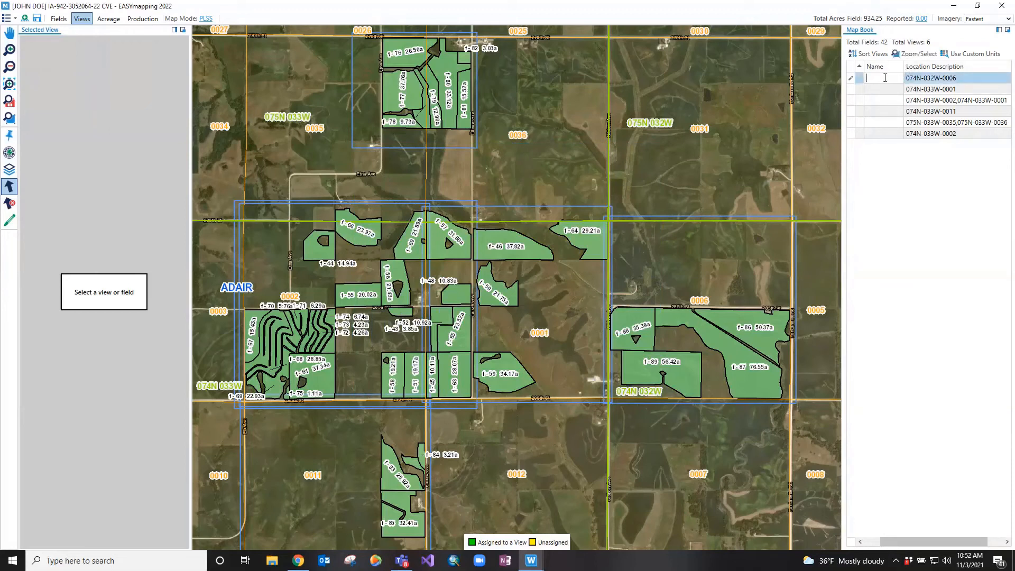
pyautogui.moveTo(930, 541); pyautogui.dragTo(899, 534)
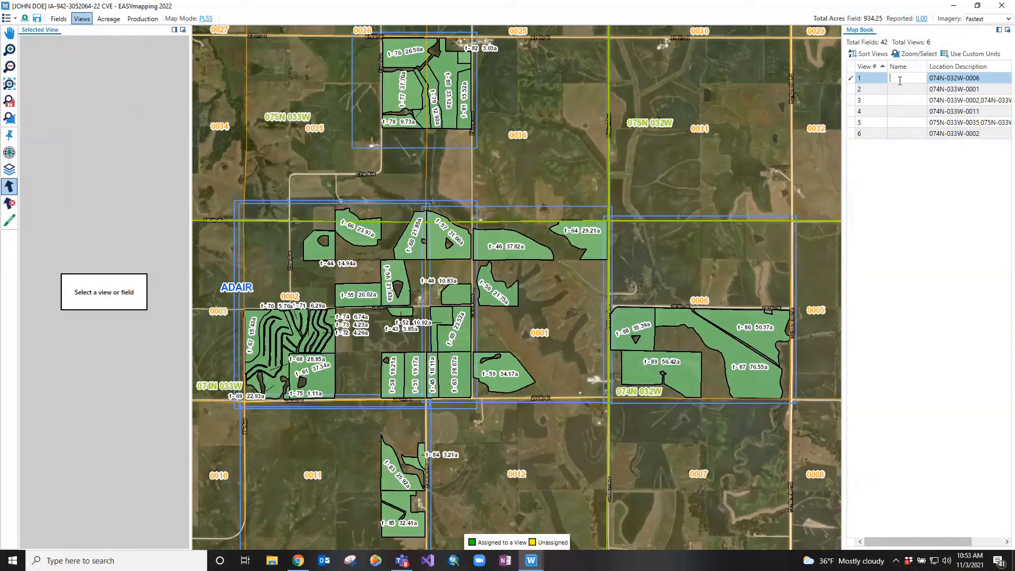
pyautogui.write('Home')
# Zoom to view 2 (074N-033W-0001) on the map and enter the owner's farm name as its view name
pyautogui.click(909, 90)
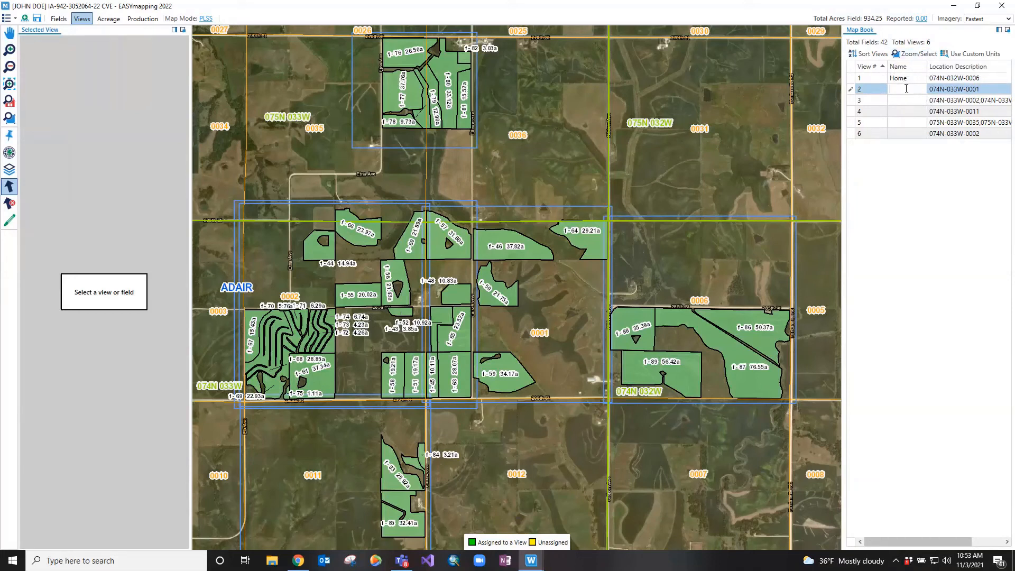
pyautogui.click(903, 54)
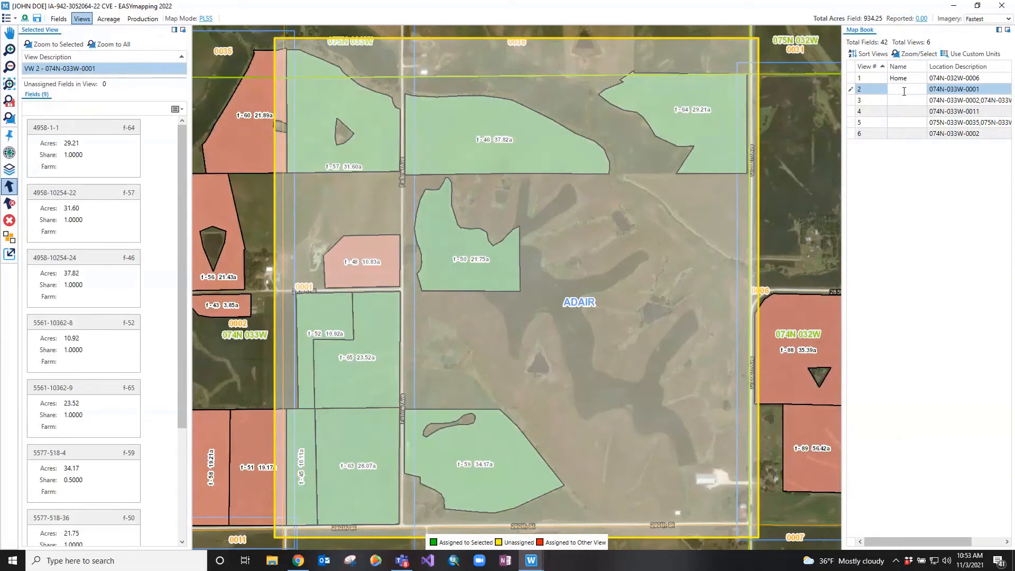
pyautogui.write("Adam's farm")
pyautogui.click(922, 101)
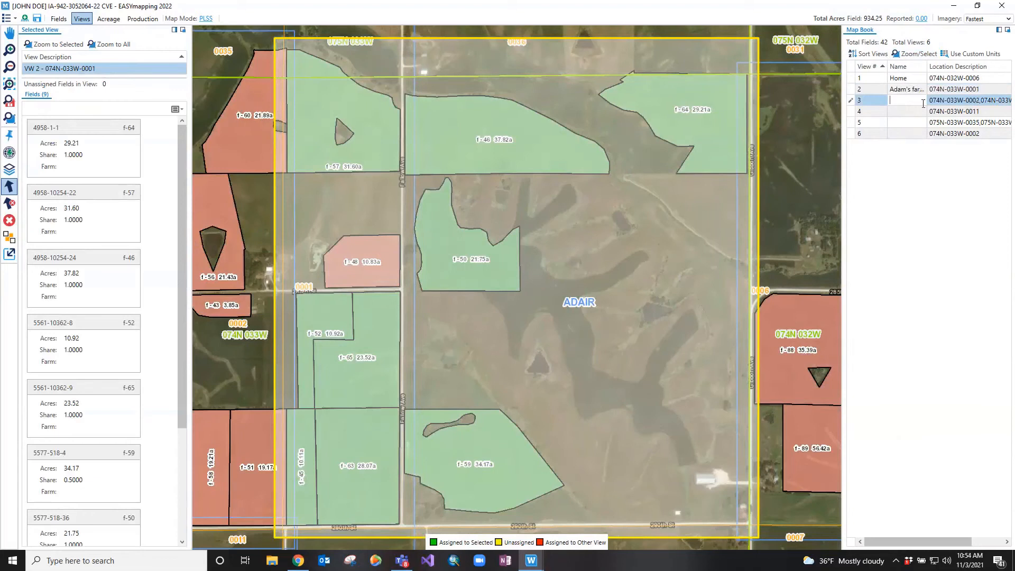
pyautogui.click(501, 11)
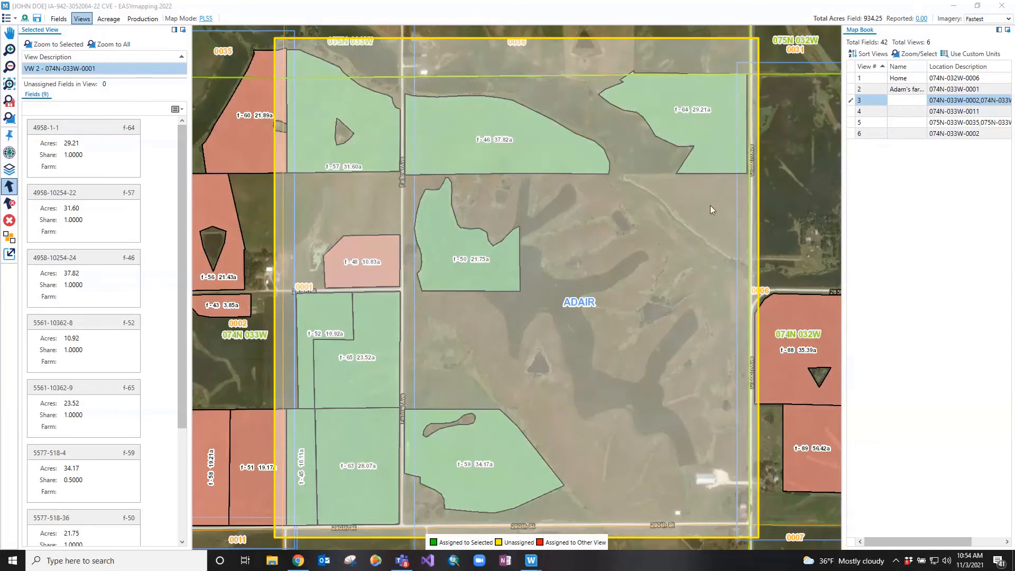
# Enable custom units again and unassign the WHEAT Buy-Up NON IRR-W unit from view 2 (074N-033W-0001)
pyautogui.click(968, 55)
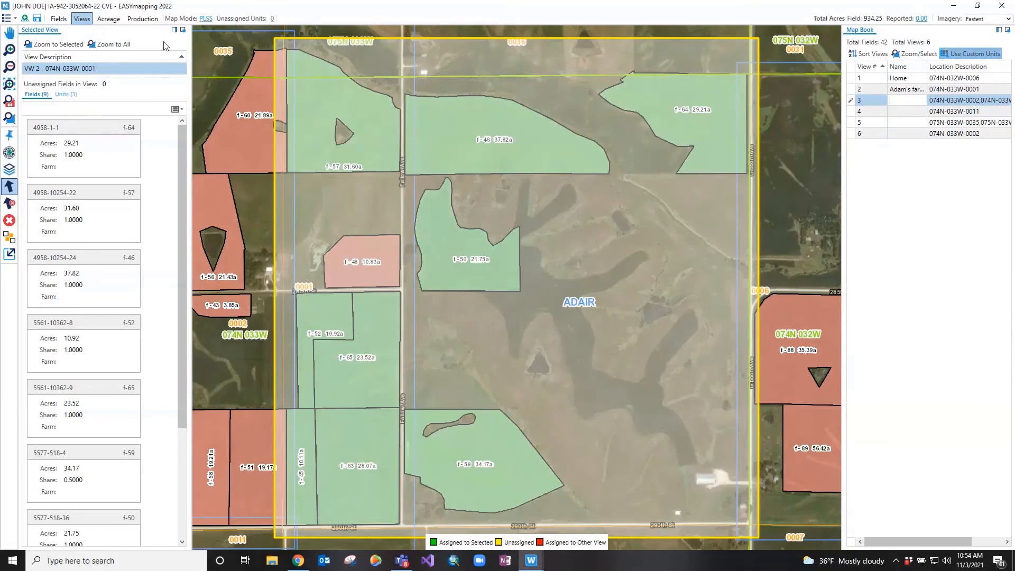
pyautogui.click(69, 94)
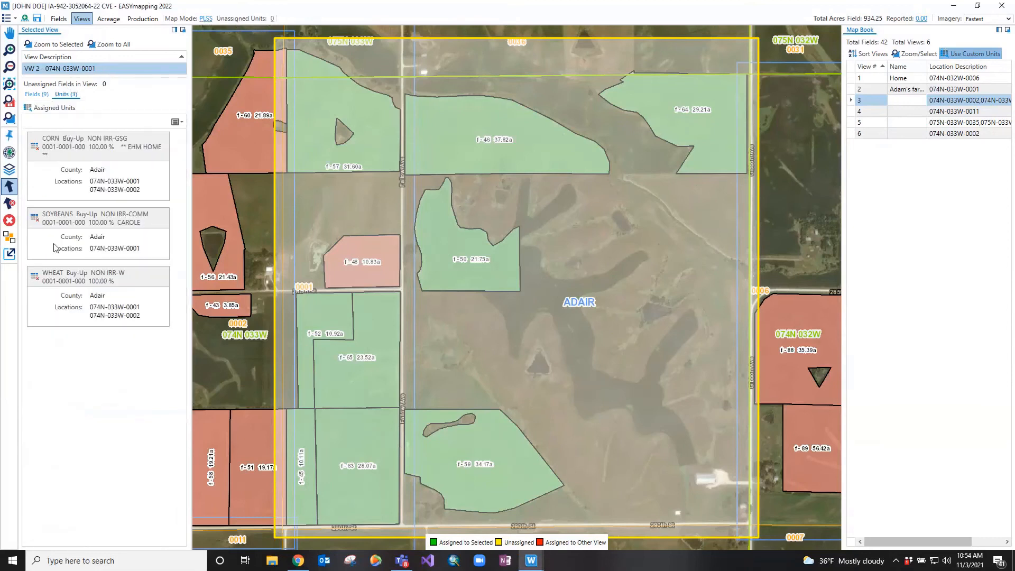
pyautogui.click(36, 279)
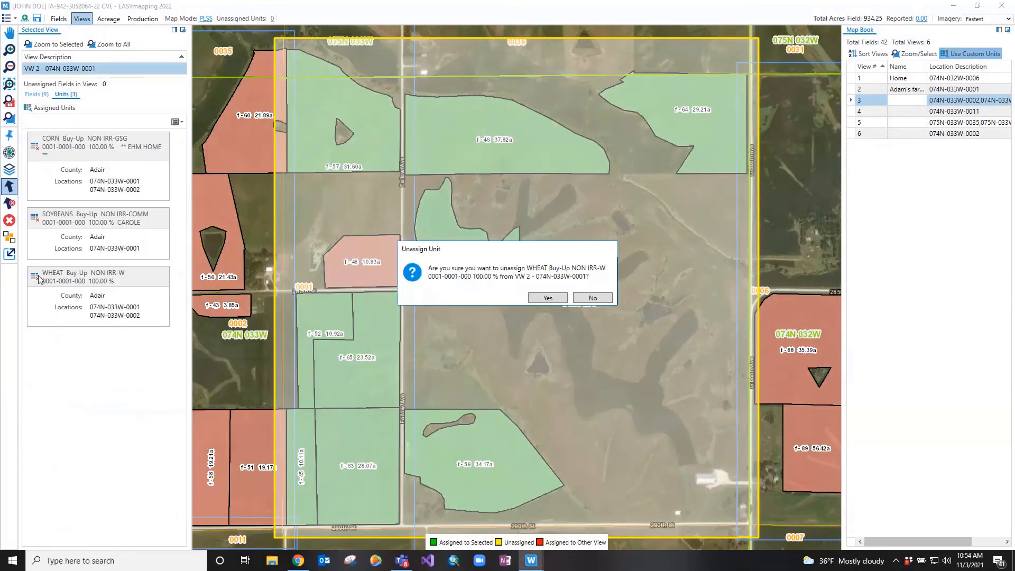
pyautogui.click(553, 299)
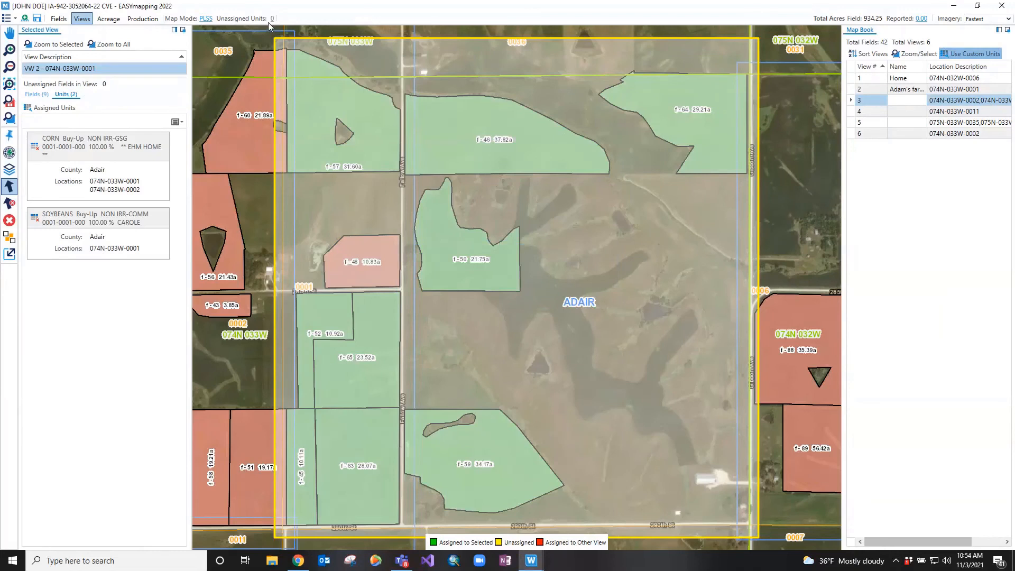
# Turn off custom units for the Map Book, accept deleting the existing custom unit assignments, and deselect the view
pyautogui.click(974, 53)
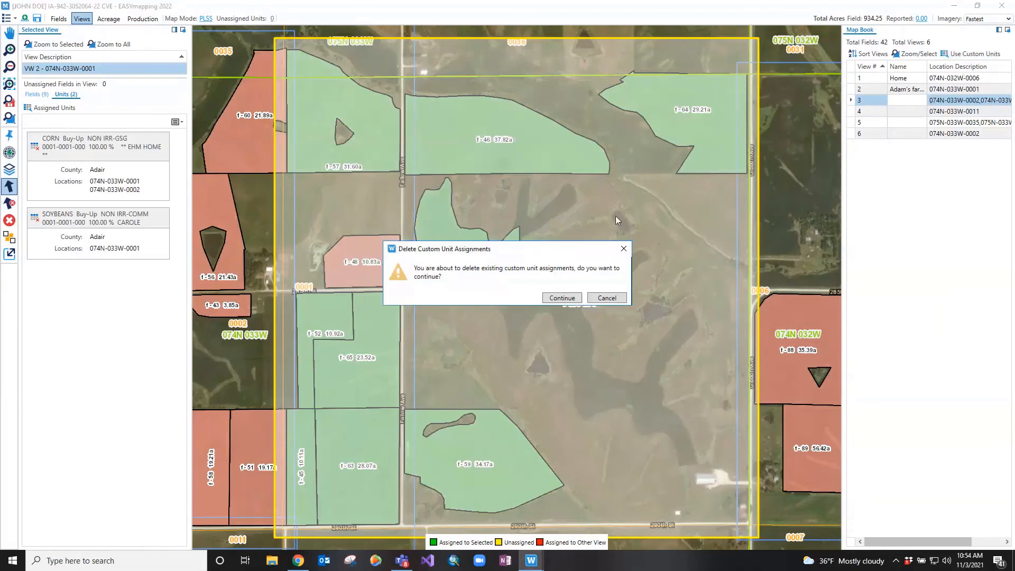
pyautogui.click(561, 298)
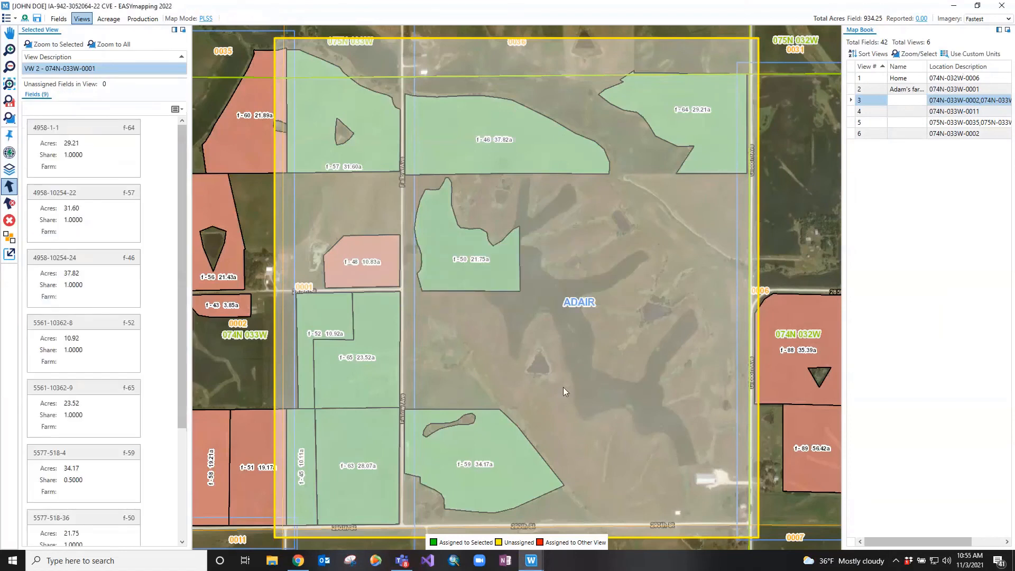
pyautogui.click(563, 388)
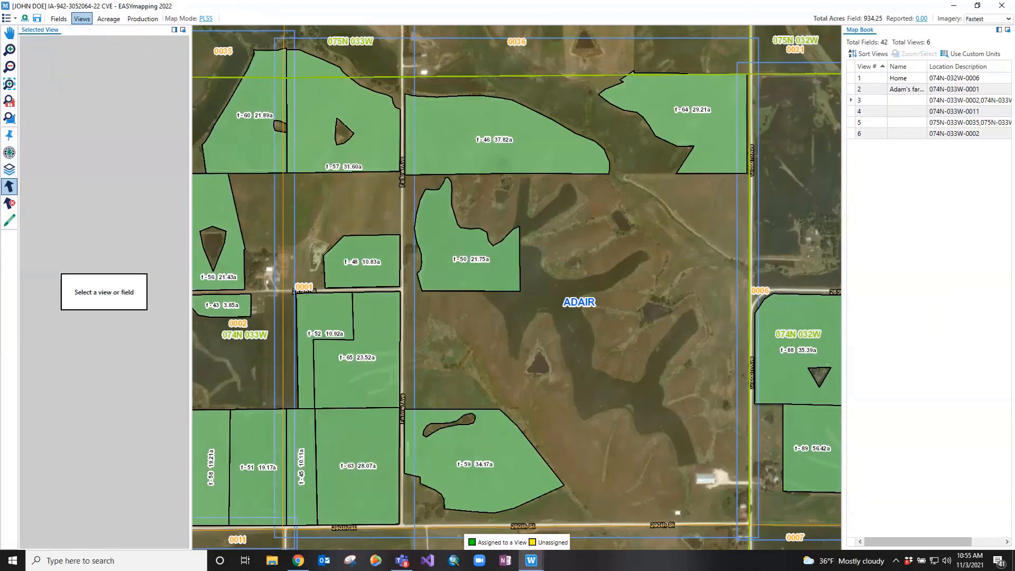
# Delete all existing views by generating the views as an empty set with map mode PLSS
pyautogui.click(10, 103)
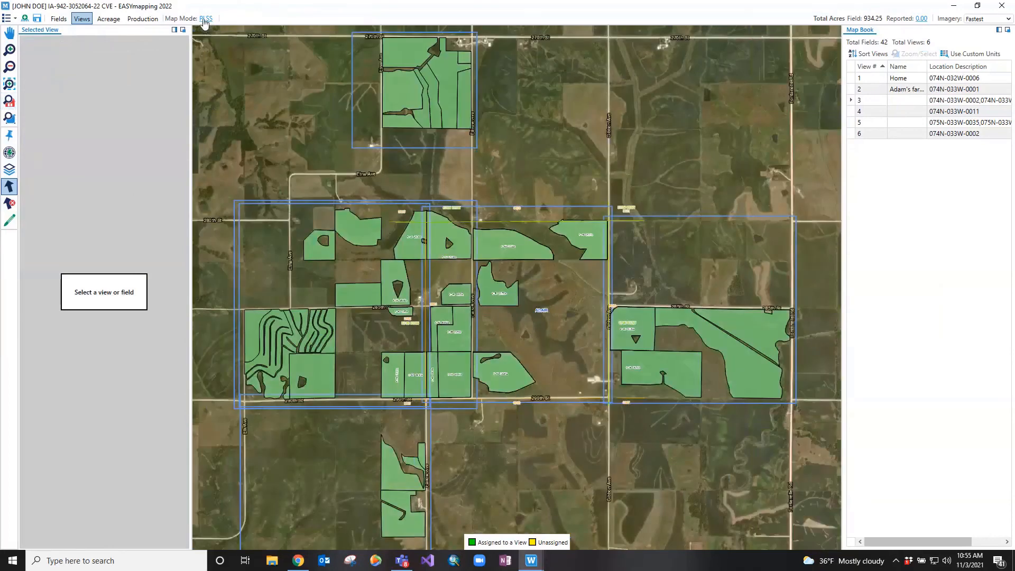
pyautogui.click(206, 19)
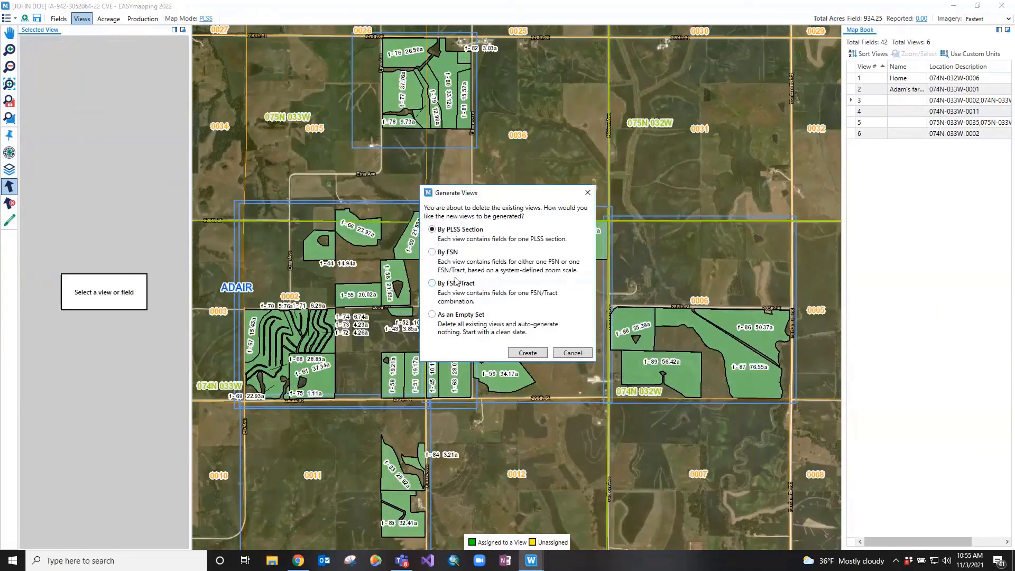
pyautogui.click(458, 315)
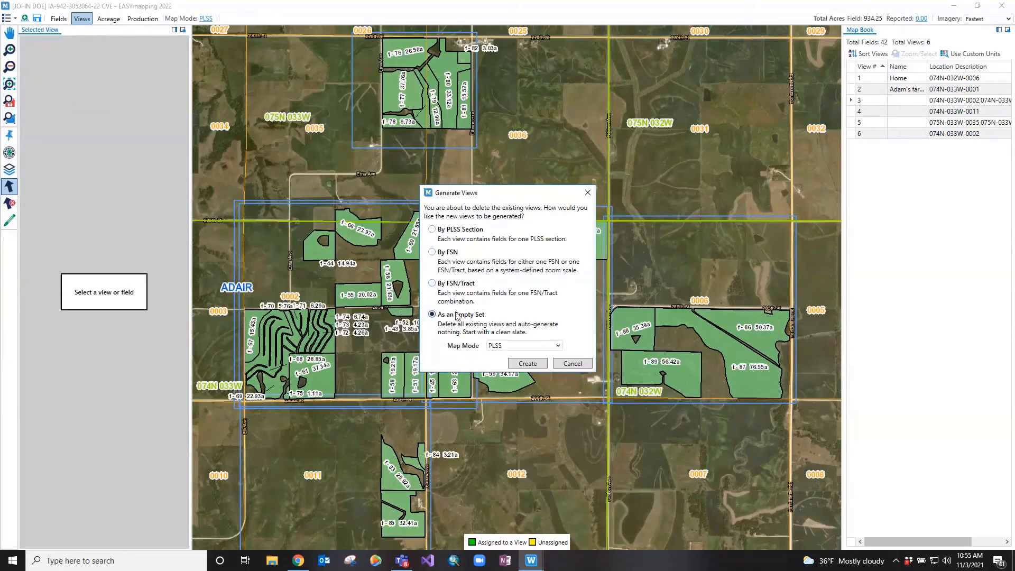
pyautogui.click(515, 364)
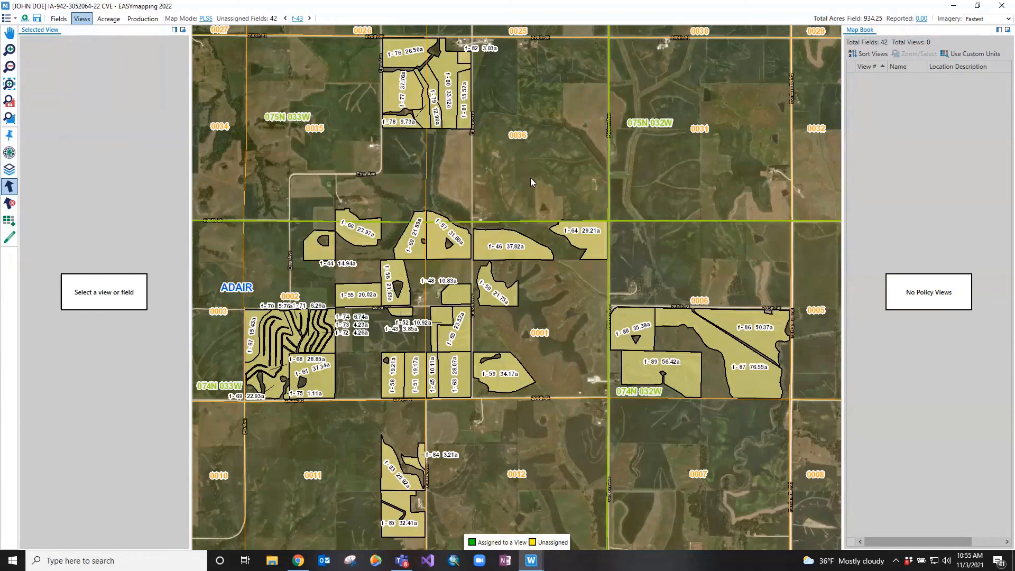
# Draw a view around the northern fields f-76 to f-82 and create another from the selected eastern fields f-86 to f-89
pyautogui.click(9, 238)
pyautogui.moveTo(364, 26); pyautogui.dragTo(484, 134)
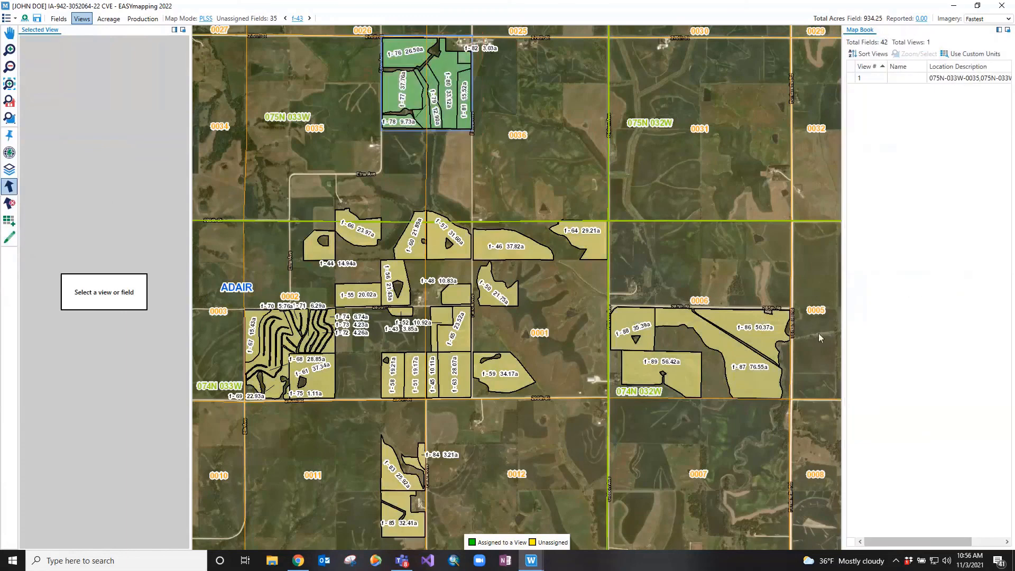
pyautogui.click(650, 323)
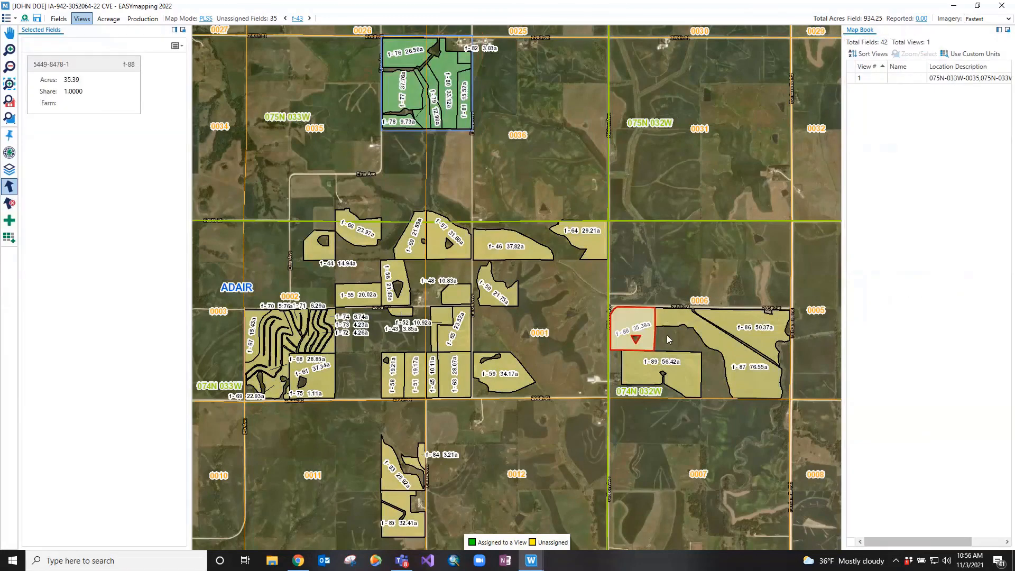
pyautogui.click(721, 337)
pyautogui.click(679, 364)
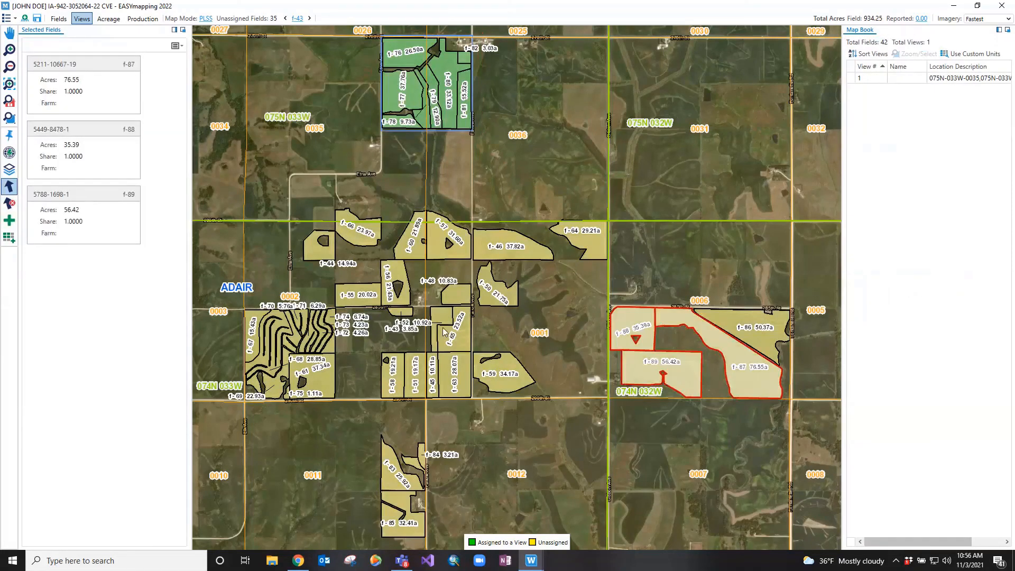
pyautogui.click(9, 222)
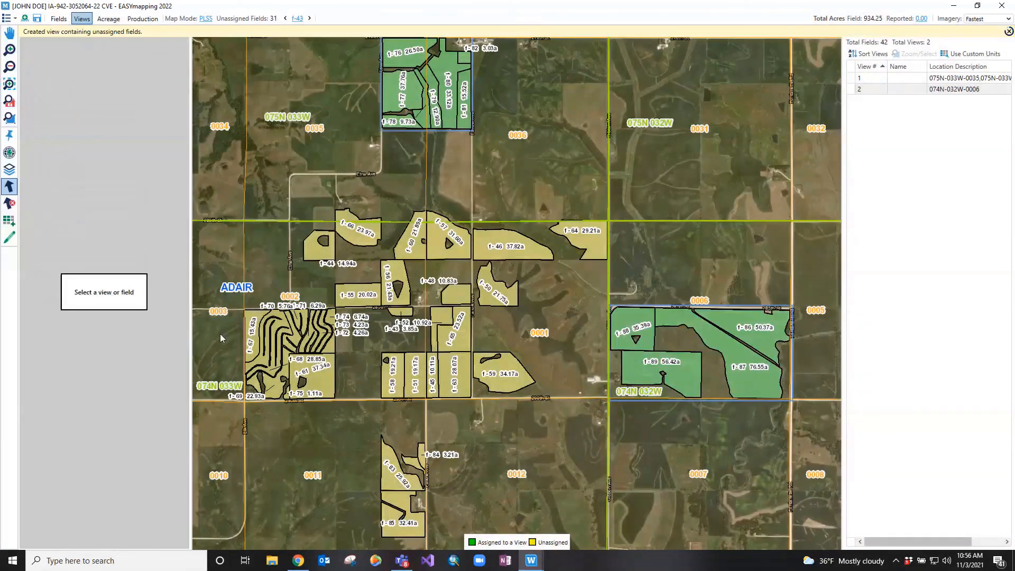
# Draw one view around the striped field block in section 0002 and another around southern fields f-83 to f-85, and save the views
pyautogui.click(9, 238)
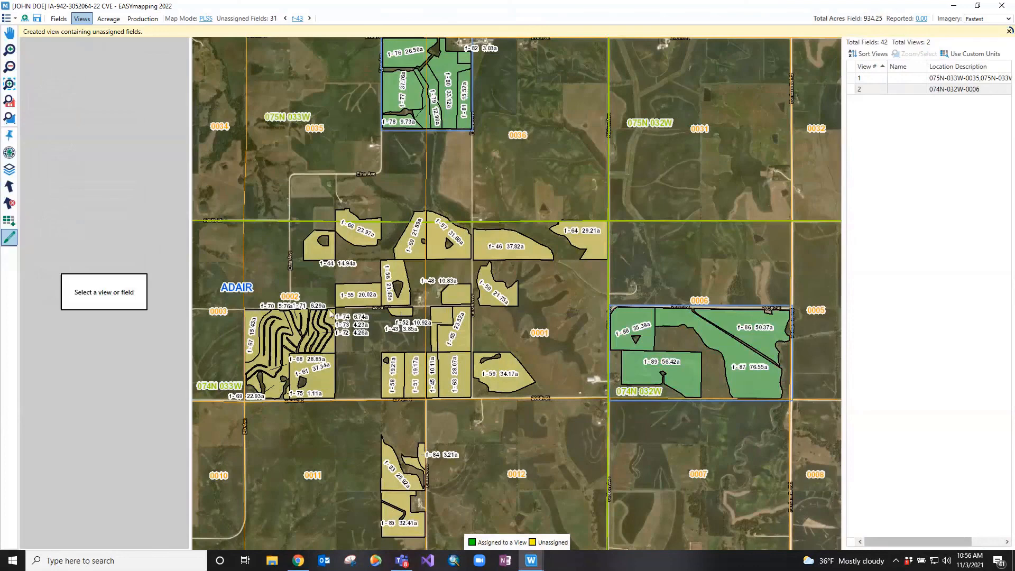
pyautogui.moveTo(338, 307); pyautogui.dragTo(257, 400)
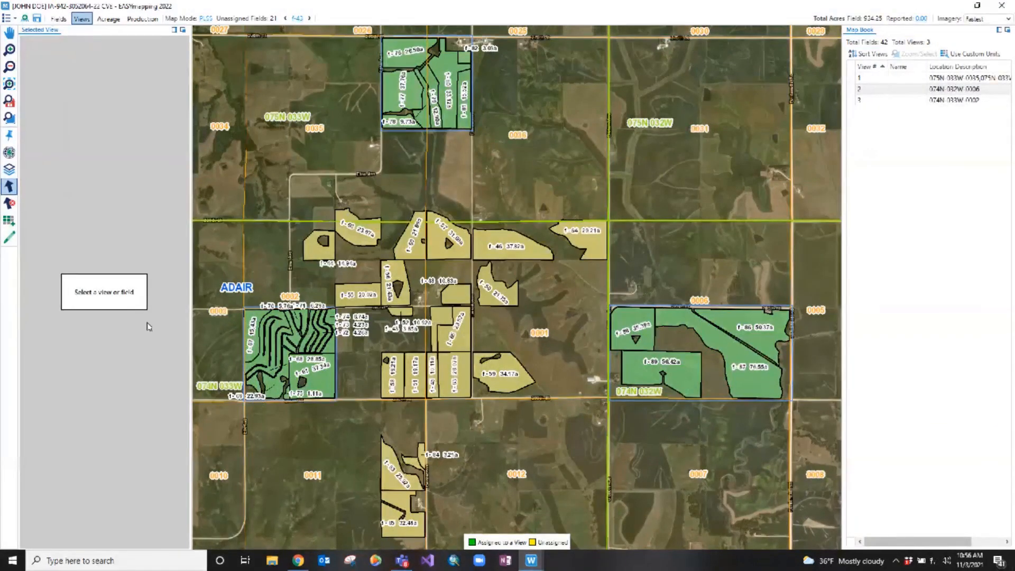
pyautogui.click(10, 236)
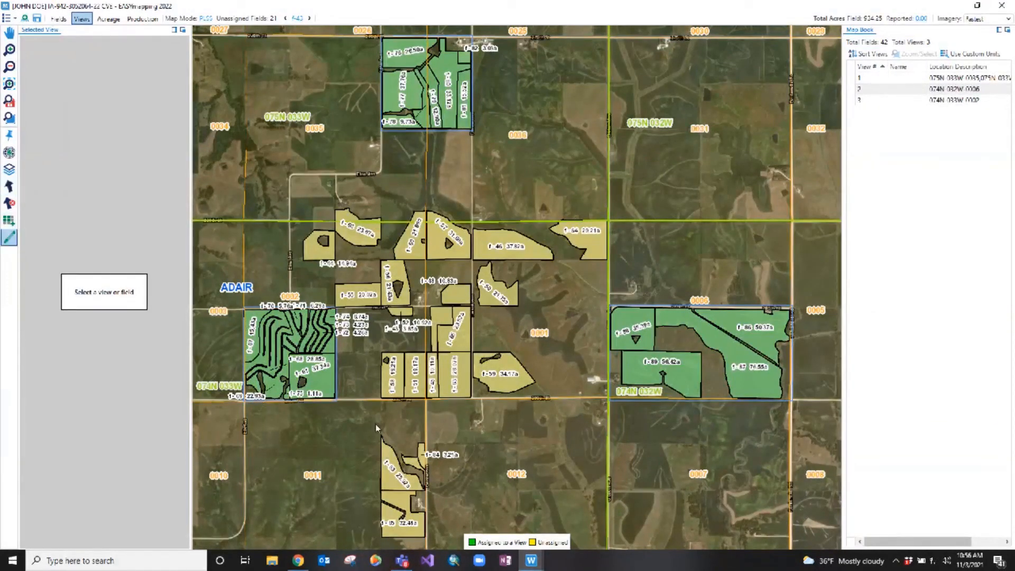
pyautogui.moveTo(375, 423)
pyautogui.mouseDown()
pyautogui.moveTo(440, 525)
pyautogui.moveTo(440, 544)
pyautogui.mouseUp()
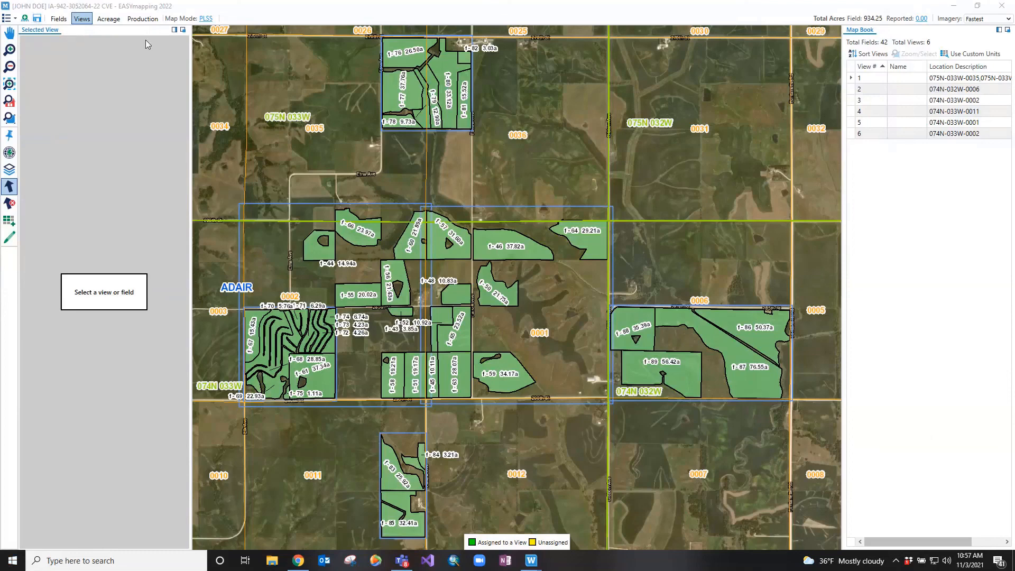
pyautogui.click(35, 18)
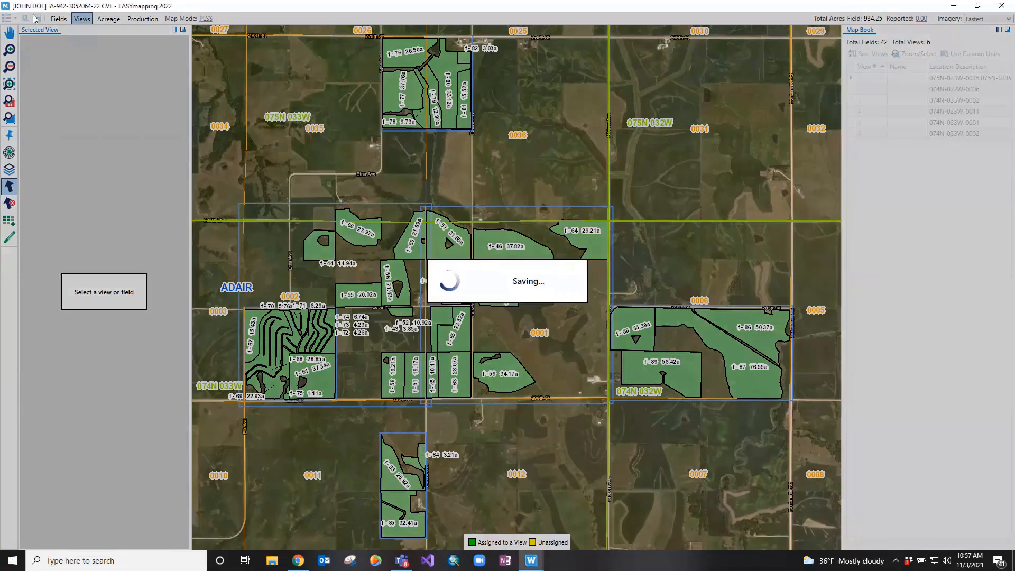